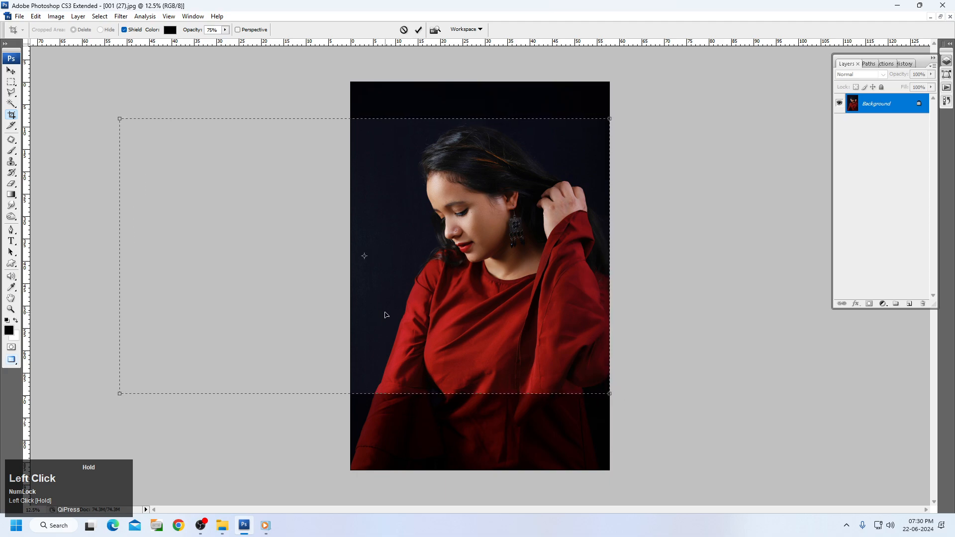
# Step: Apply the 16 × 9 in crop at 300 pixels/inch, extending the canvas beyond the portrait's left edge
pyautogui.doubleClick(450, 284)
pyautogui.rightClick(469, 272)
pyautogui.click(497, 275)
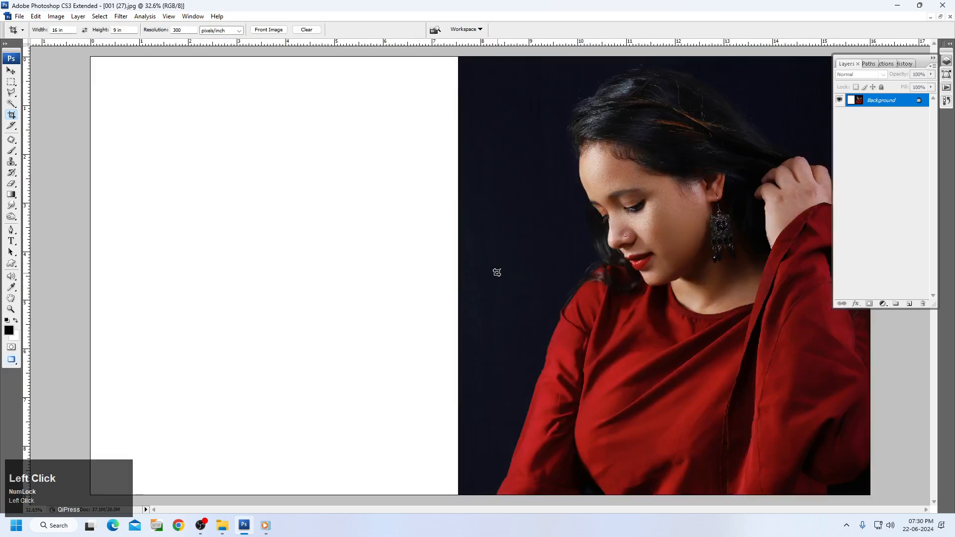
# Step: Select the blank white canvas area with a rectangular marquee, slightly overlapping the photo's left edge
pyautogui.press('w')
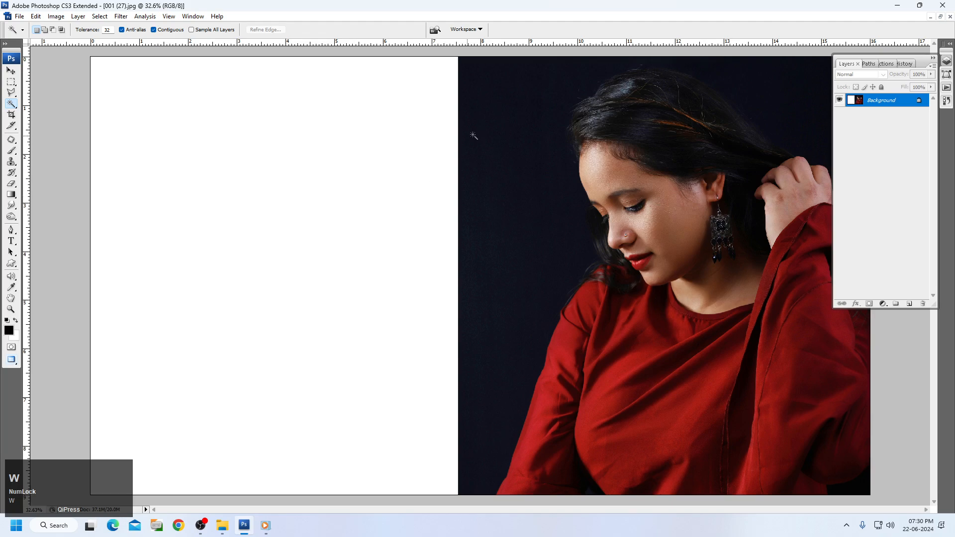
pyautogui.click(11, 82)
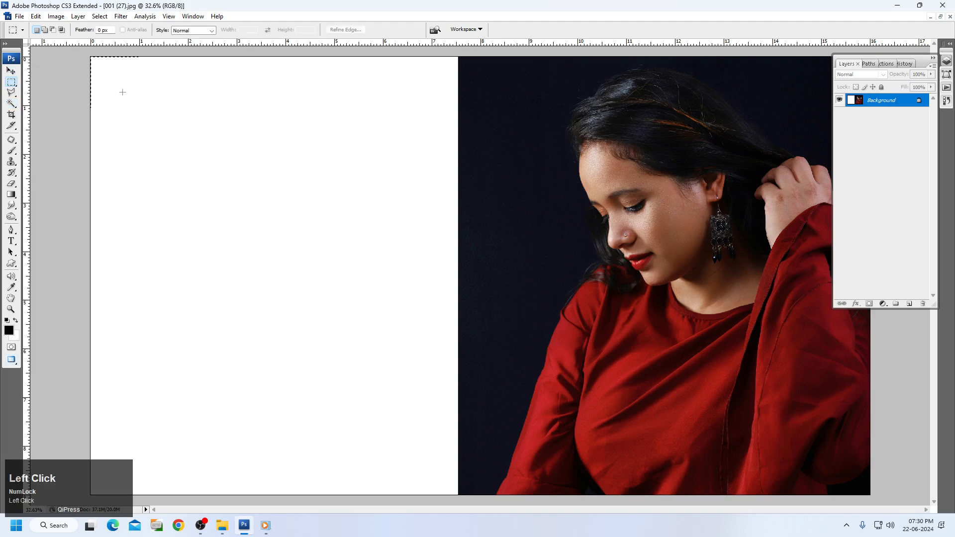
pyautogui.moveTo(123, 92); pyautogui.dragTo(418, 478)
pyautogui.moveTo(461, 514); pyautogui.dragTo(466, 514)
# Step: Sample the photo's dark backdrop as the foreground color, fill the selected white area with it, and deselect
pyautogui.click(9, 330)
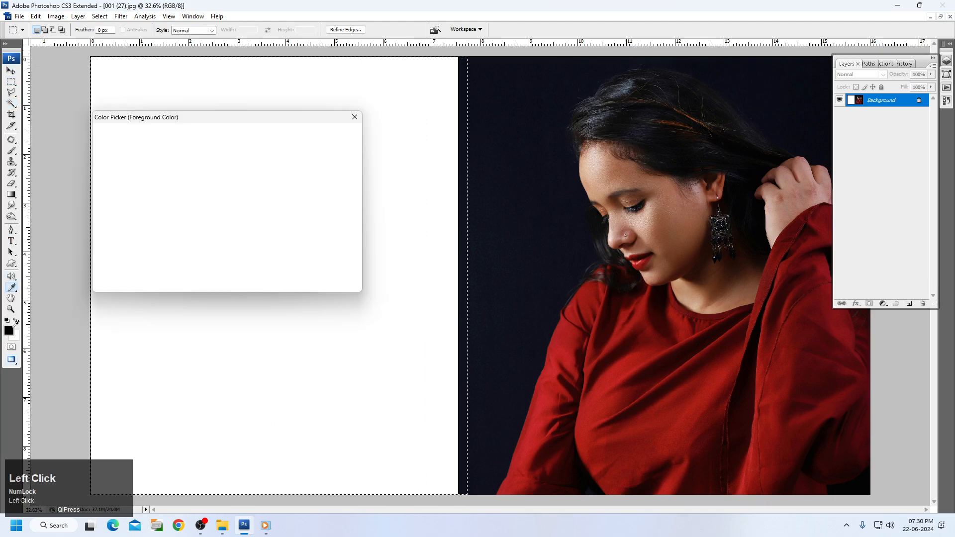
pyautogui.click(510, 258)
pyautogui.press('Return')
pyautogui.press('m')
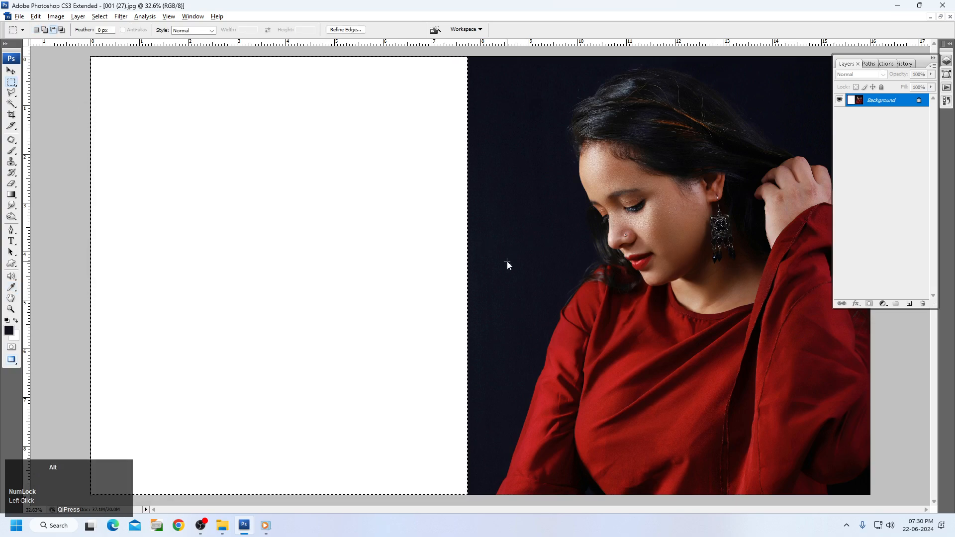
pyautogui.hotkey('alt', 'BackSpace')
pyautogui.click(507, 261)
pyautogui.press('v')
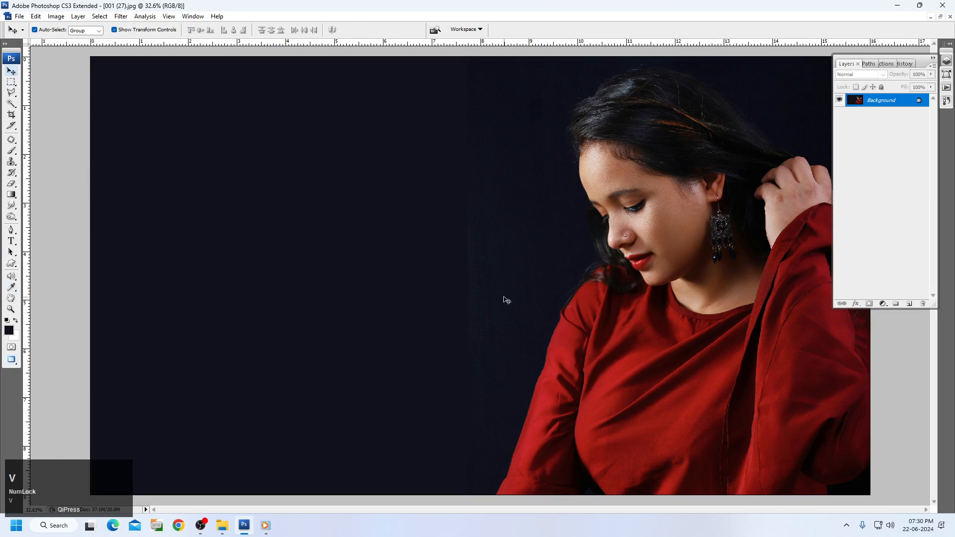
# Step: Blend the seam between fill and photo by patching a full-height rectangular strip from the plain filled area
pyautogui.press('j')
pyautogui.moveTo(452, 65); pyautogui.dragTo(463, 482)
pyautogui.press('m')
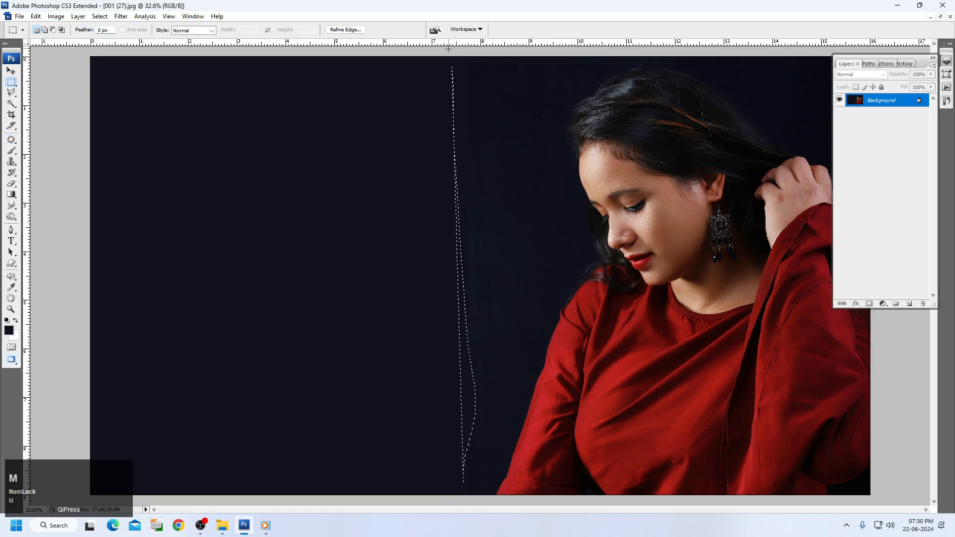
pyautogui.moveTo(449, 57); pyautogui.dragTo(490, 313)
pyautogui.moveTo(494, 503); pyautogui.dragTo(484, 496)
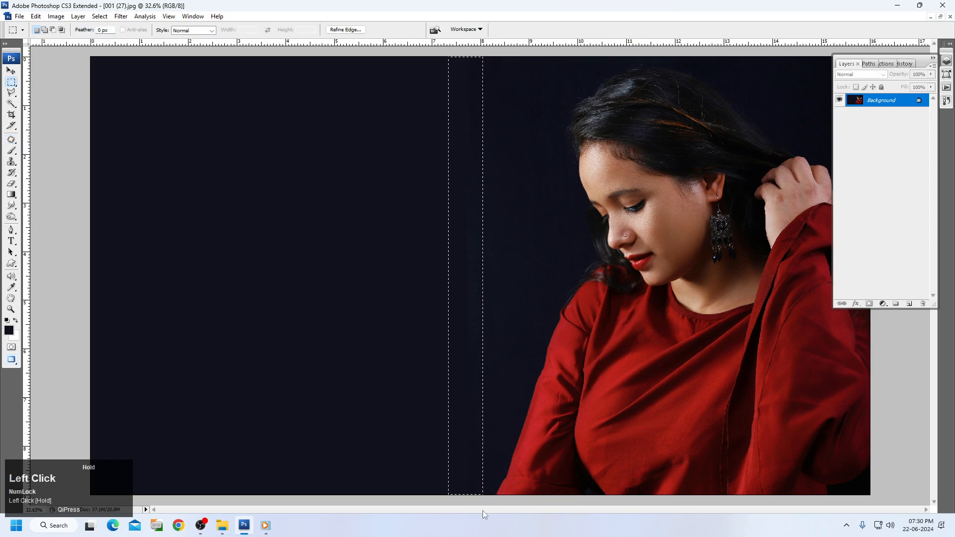
pyautogui.press('j')
pyautogui.moveTo(464, 313); pyautogui.dragTo(394, 319)
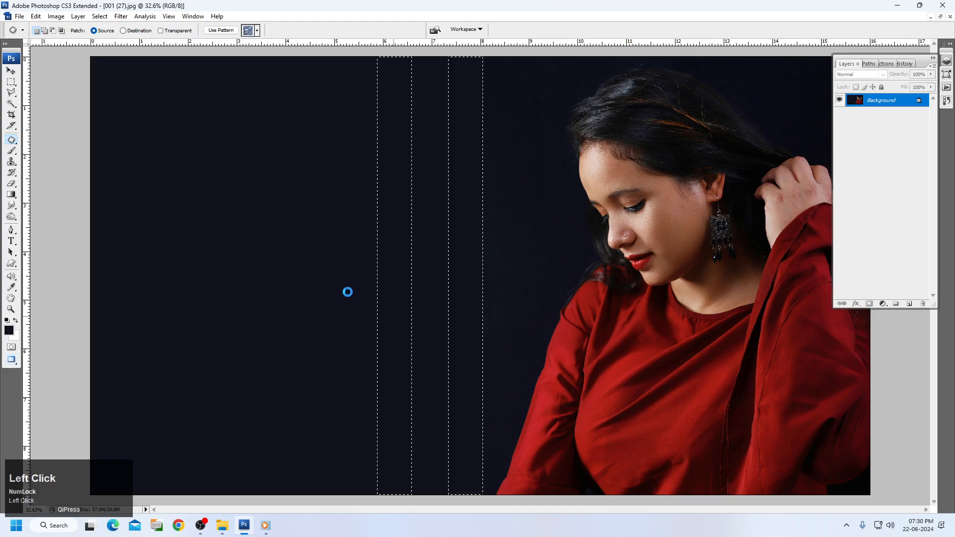
pyautogui.hotkey('ctrl', 'd')
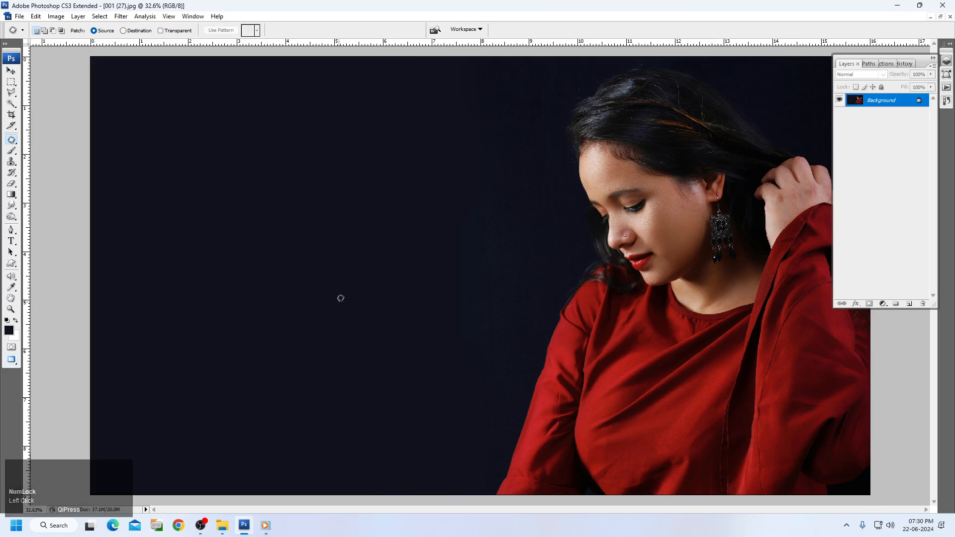
# Step: Patch a freehand area around the middle of the remaining seam with plain backdrop from its left, and deselect
pyautogui.press('space')
pyautogui.moveTo(439, 164)
pyautogui.mouseDown()
pyautogui.moveTo(466, 375)
pyautogui.moveTo(497, 332)
pyautogui.mouseUp()
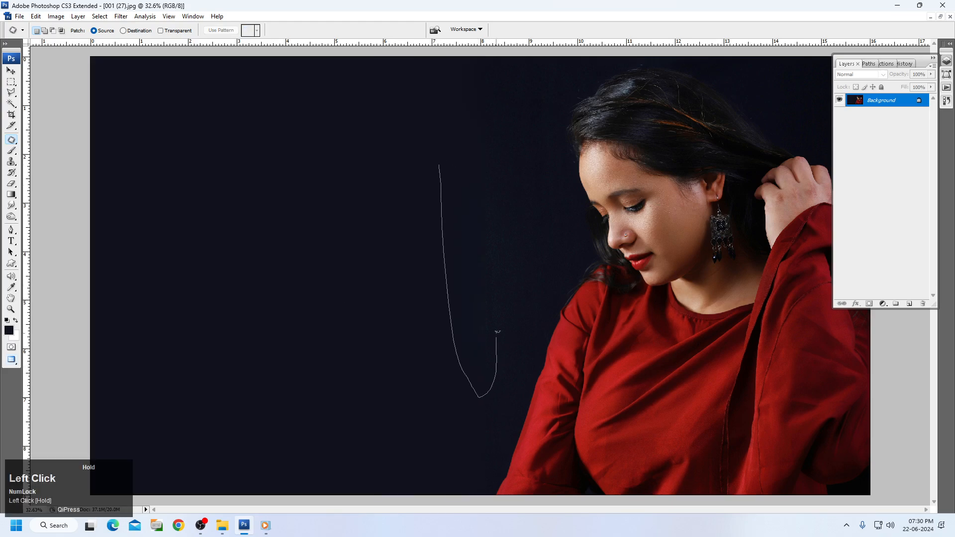
pyautogui.moveTo(492, 154); pyautogui.dragTo(476, 141)
pyautogui.moveTo(446, 210)
pyautogui.mouseDown()
pyautogui.moveTo(341, 201)
pyautogui.moveTo(357, 238)
pyautogui.mouseUp()
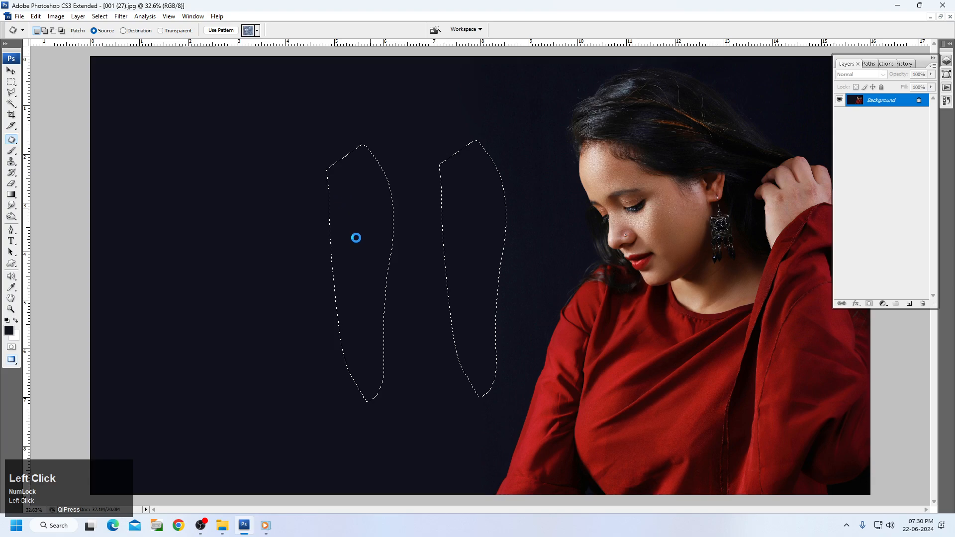
pyautogui.hotkey('ctrl', 'd')
# Step: Examine the patched backdrop at 100% and the woman's face and hand up close
pyautogui.press('space')
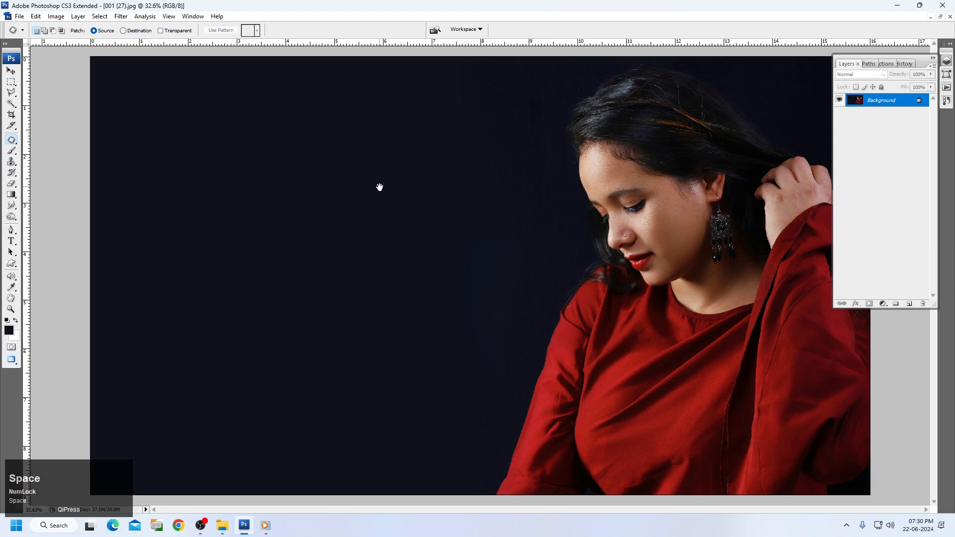
pyautogui.rightClick(380, 188)
pyautogui.click(414, 205)
pyautogui.press('v')
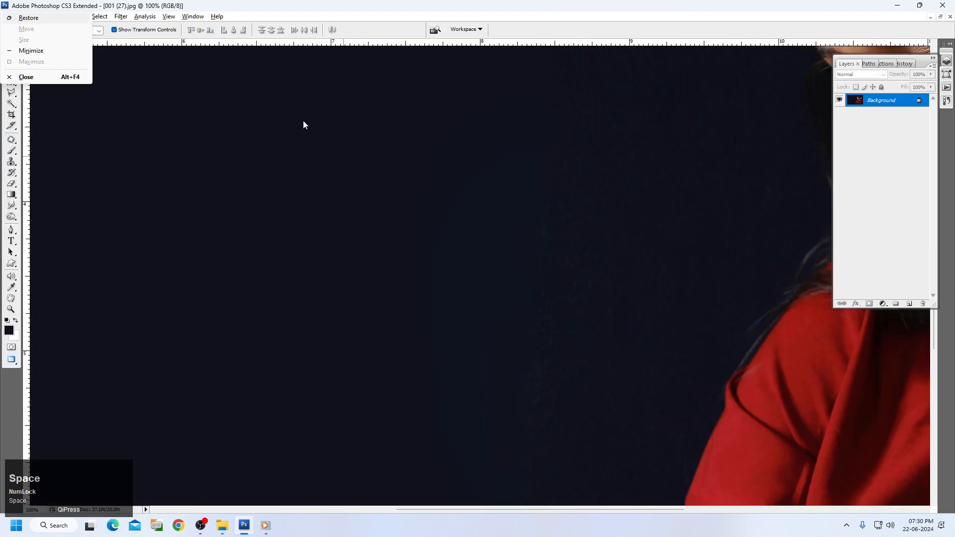
pyautogui.press('space')
pyautogui.rightClick(334, 111)
pyautogui.click(358, 117)
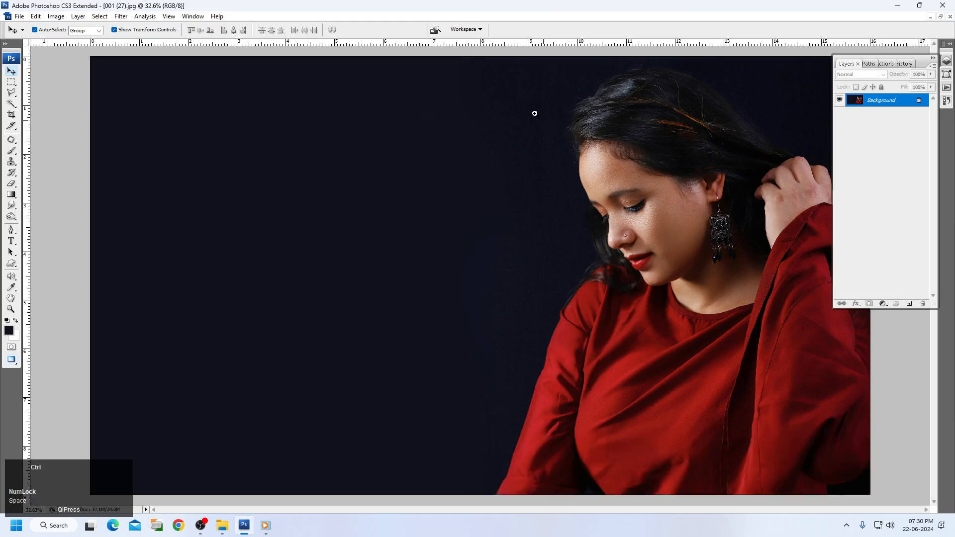
pyautogui.keyDown('ctrl'); pyautogui.click(808, 350); pyautogui.keyUp('ctrl')
pyautogui.scroll(-5, 712, 202)
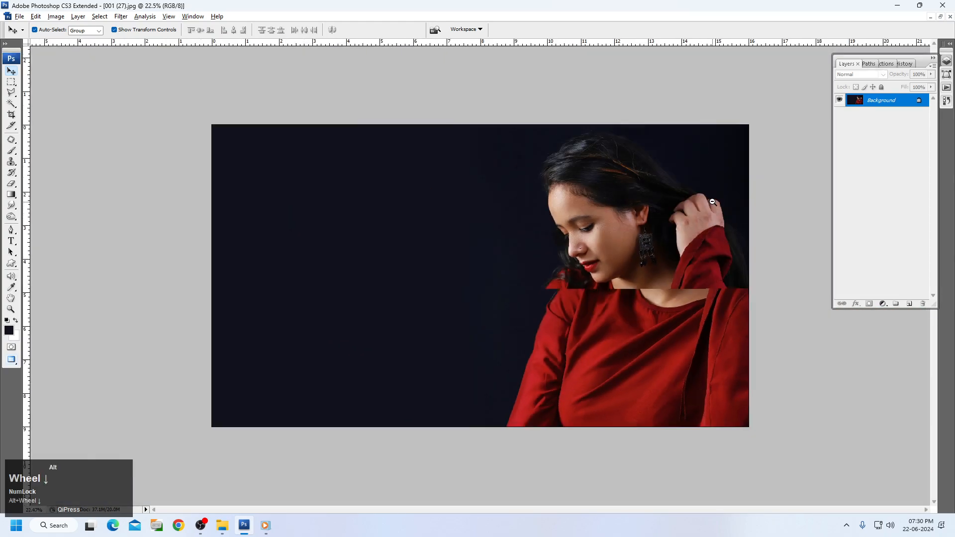
pyautogui.moveTo(546, 132); pyautogui.dragTo(841, 301)
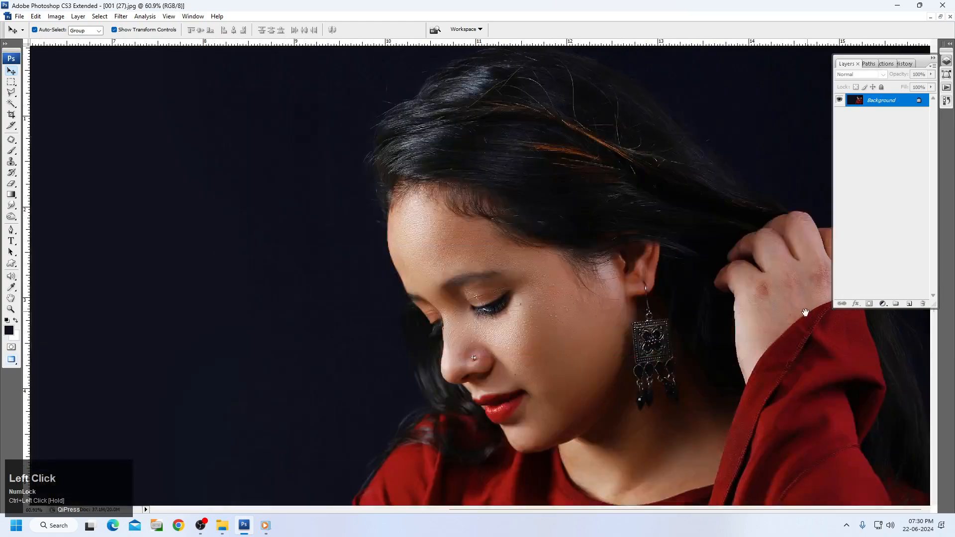
pyautogui.moveTo(668, 290); pyautogui.dragTo(643, 240)
pyautogui.moveTo(268, 150); pyautogui.dragTo(833, 398)
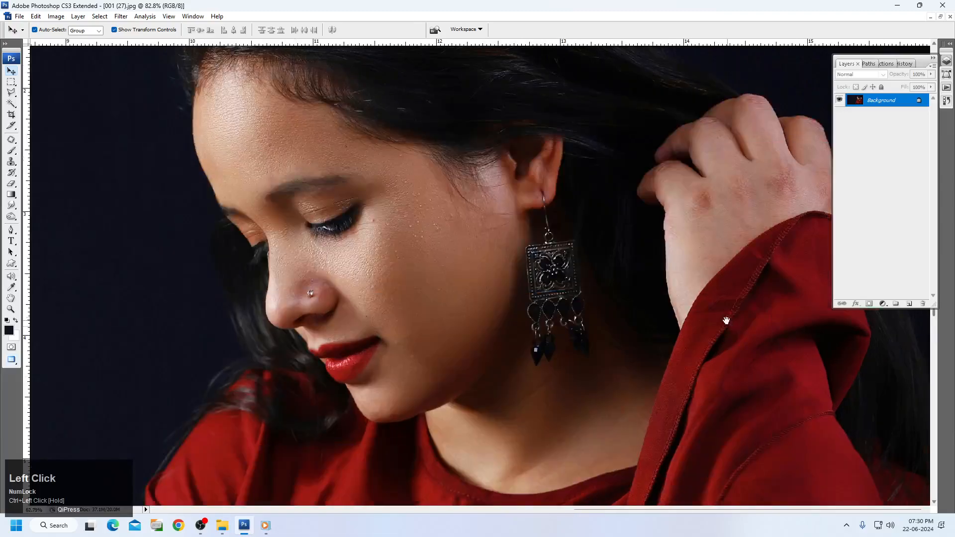
# Step: Duplicate the Background layer under the name 01
pyautogui.rightClick(881, 103)
pyautogui.click(887, 126)
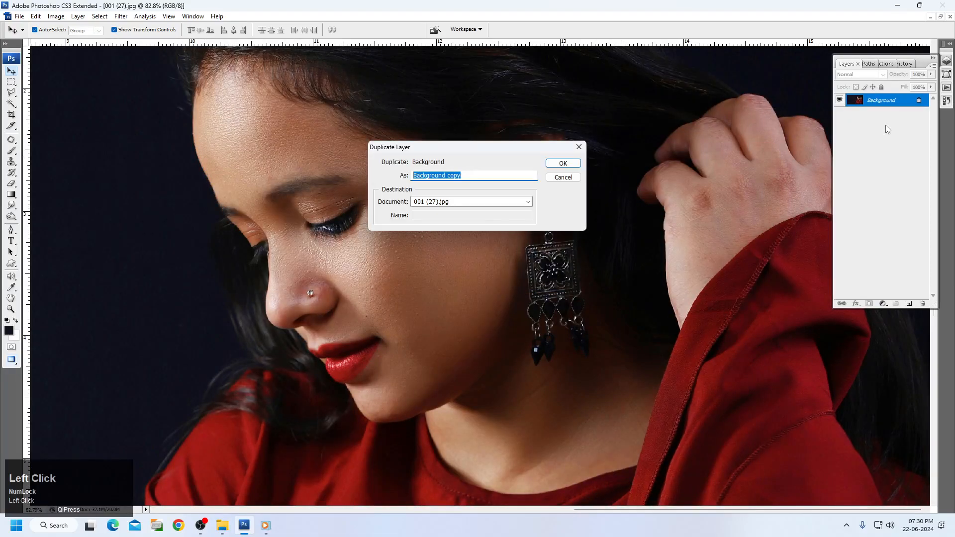
pyautogui.write('01')
pyautogui.click(563, 163)
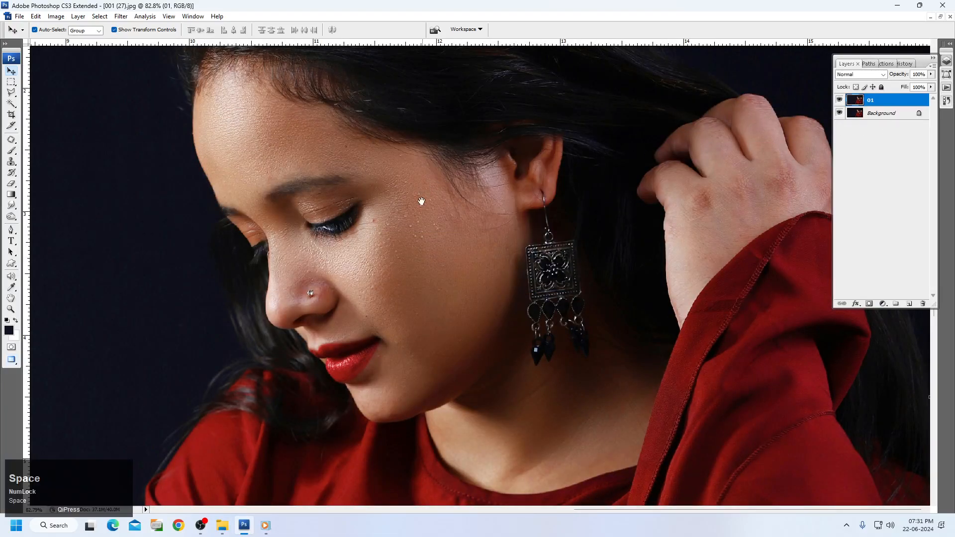
# Step: Undo the duplication of the Background layer
pyautogui.moveTo(181, 121); pyautogui.dragTo(614, 398)
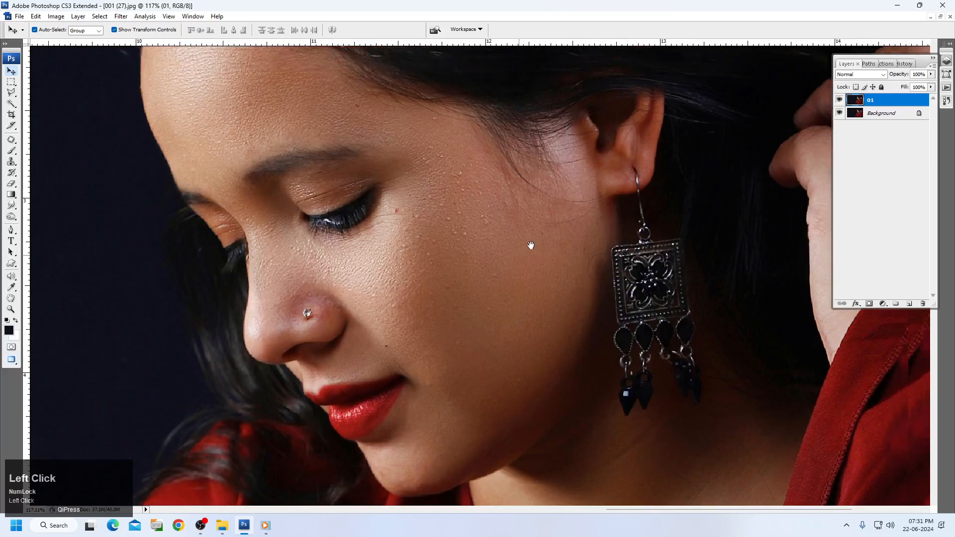
pyautogui.moveTo(530, 246); pyautogui.dragTo(497, 254)
pyautogui.moveTo(388, 206); pyautogui.dragTo(249, 157)
pyautogui.rightClick(416, 231)
pyautogui.click(443, 238)
pyautogui.hotkey('ctrl', 'e')
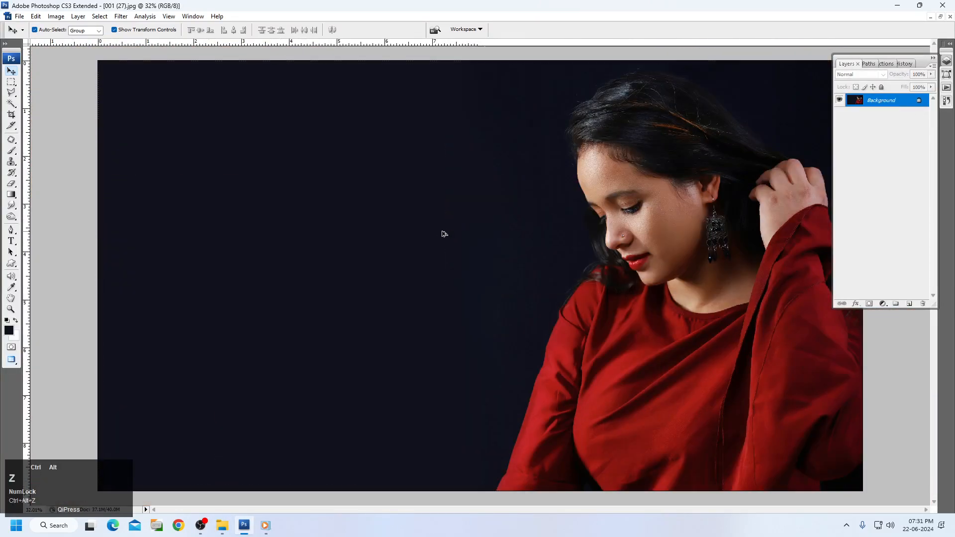
# Step: Duplicate the Background layer with its default name as the retouching layer for the face
pyautogui.keyDown('ctrl'); pyautogui.click(894, 317); pyautogui.keyUp('ctrl')
pyautogui.moveTo(881, 100)
pyautogui.mouseDown()
pyautogui.moveTo(911, 236)
pyautogui.moveTo(911, 302)
pyautogui.mouseUp()
pyautogui.hotkey('ctrl', 'space')
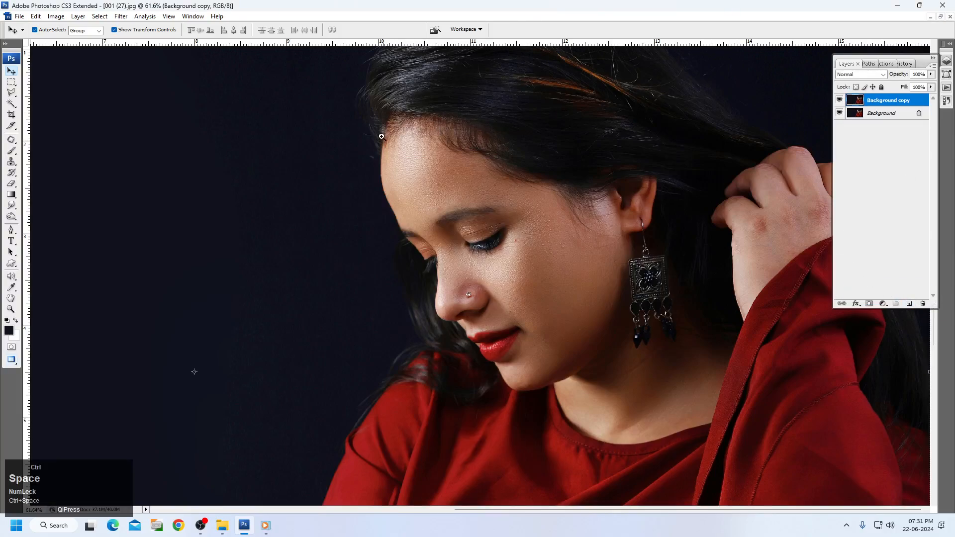
pyautogui.moveTo(362, 143); pyautogui.dragTo(678, 383)
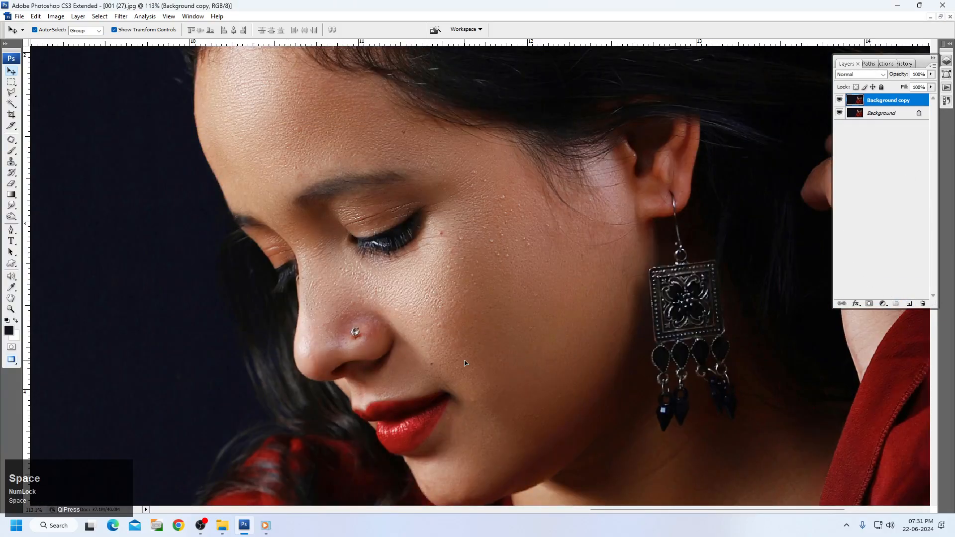
pyautogui.scroll(1, 465, 363)
pyautogui.scroll(2, 402, 315)
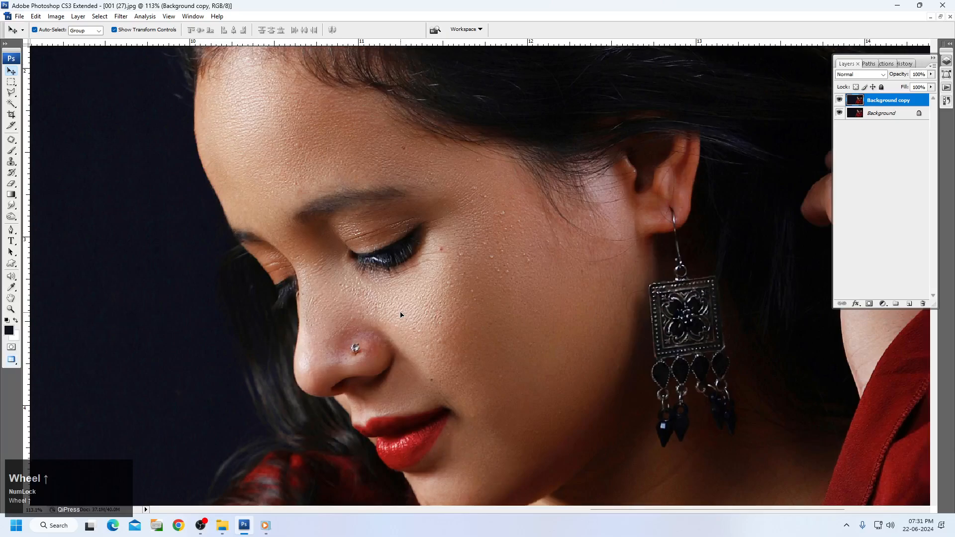
# Step: Heal the small bumps on the temple and upper cheek using the Spot Healing Brush at size 20
pyautogui.rightClick(12, 148)
pyautogui.click(55, 140)
pyautogui.press('space')
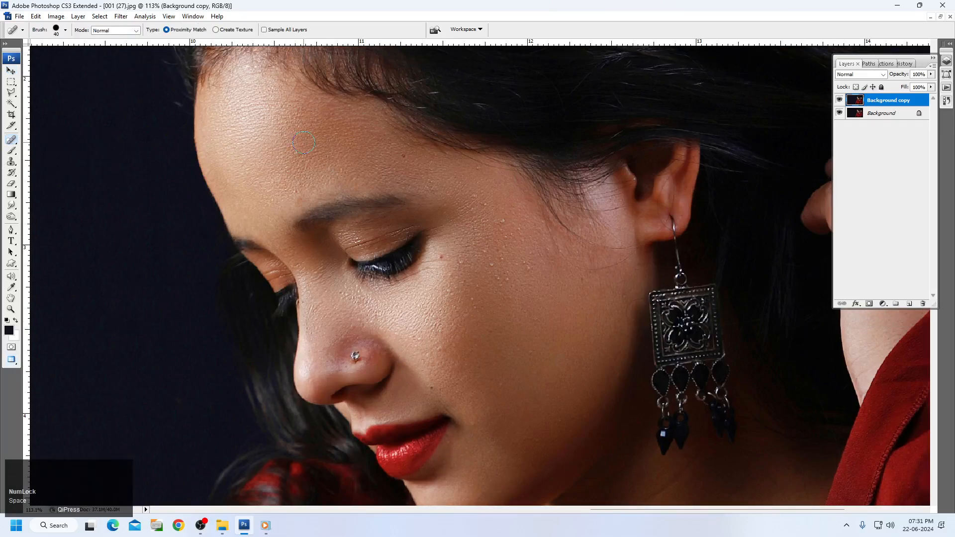
pyautogui.click(385, 153)
pyautogui.moveTo(255, 108); pyautogui.dragTo(486, 243)
pyautogui.moveTo(668, 394); pyautogui.dragTo(667, 394)
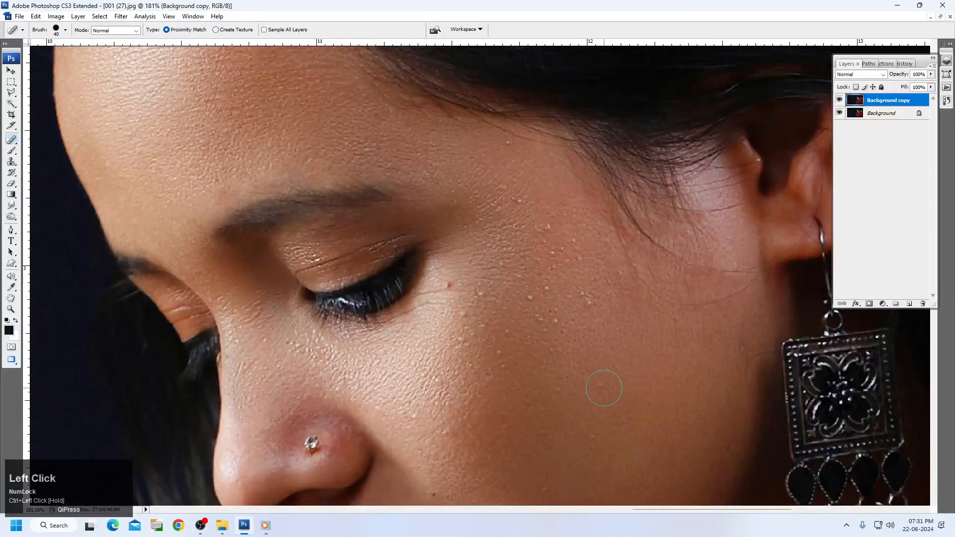
pyautogui.press('[')
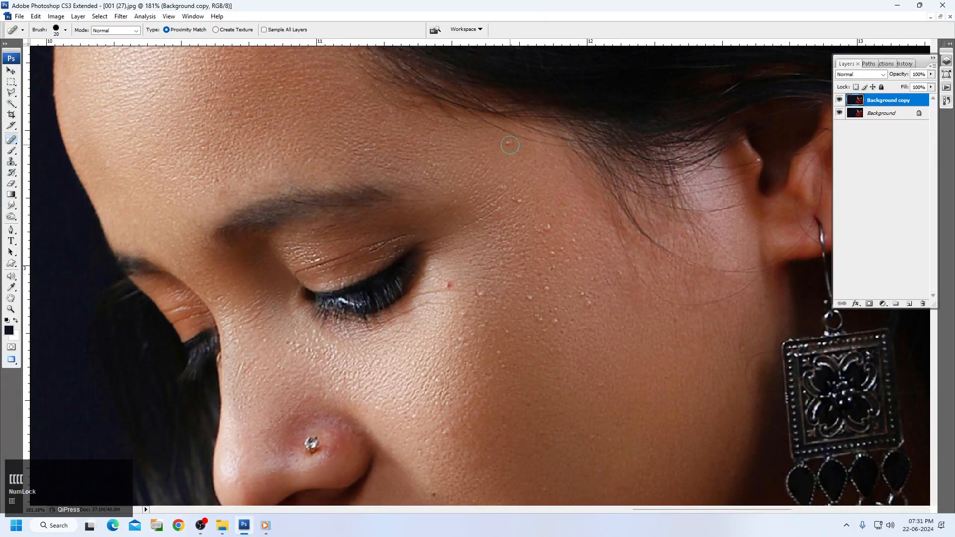
pyautogui.click(509, 145)
pyautogui.press(']')
pyautogui.click(565, 217)
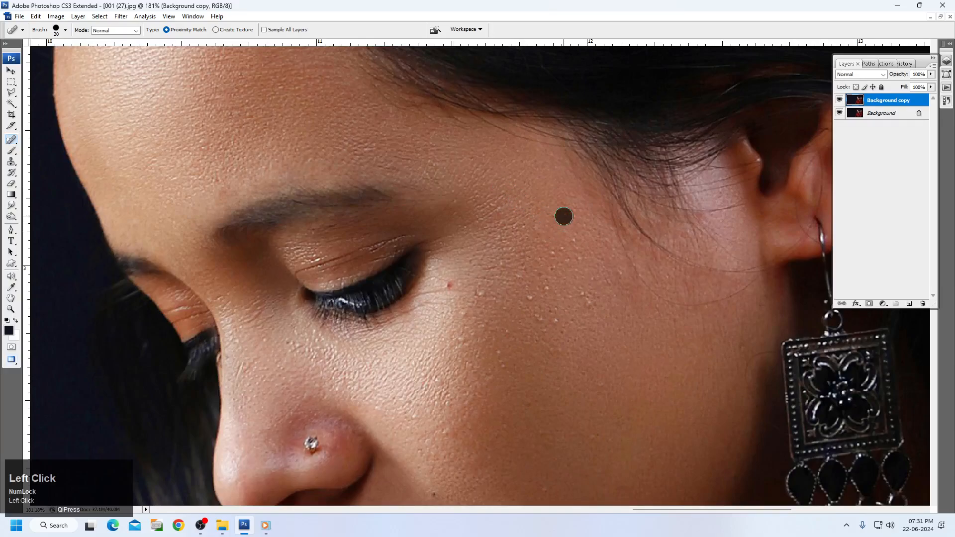
pyautogui.click(571, 240)
# Step: Enlarge the healing brush to 25 and remove the red spot and bumps beside and below the eye's outer corner
pyautogui.press(']')
pyautogui.click(540, 293)
pyautogui.click(480, 297)
pyautogui.click(451, 285)
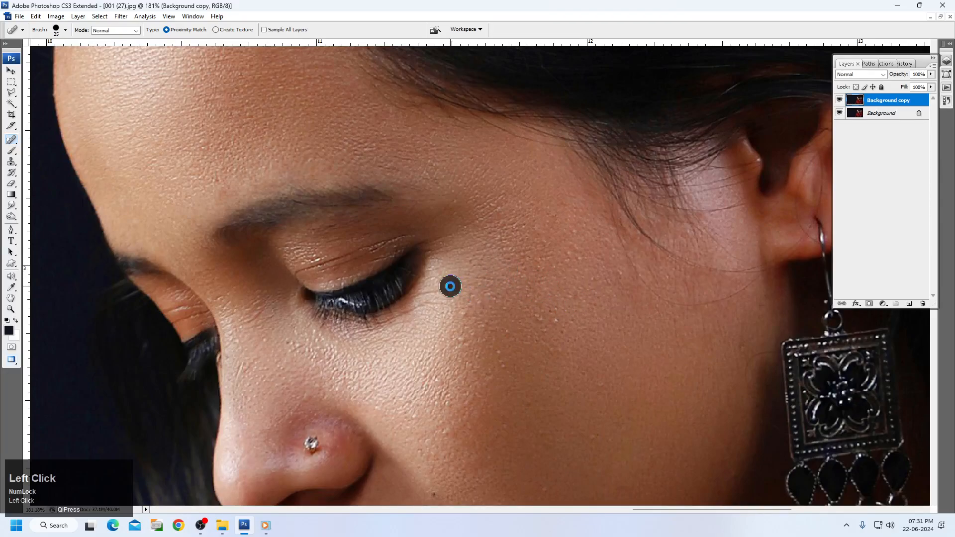
pyautogui.click(460, 312)
pyautogui.click(466, 333)
pyautogui.click(481, 328)
pyautogui.click(468, 315)
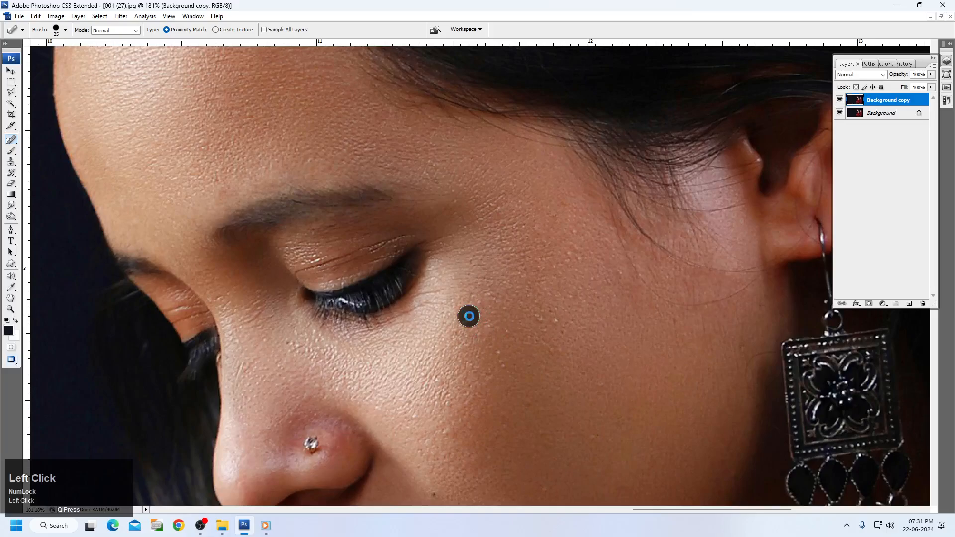
# Step: Heal the scattered bumps across the middle of the cheek, from the temple side toward the nose
pyautogui.click(537, 320)
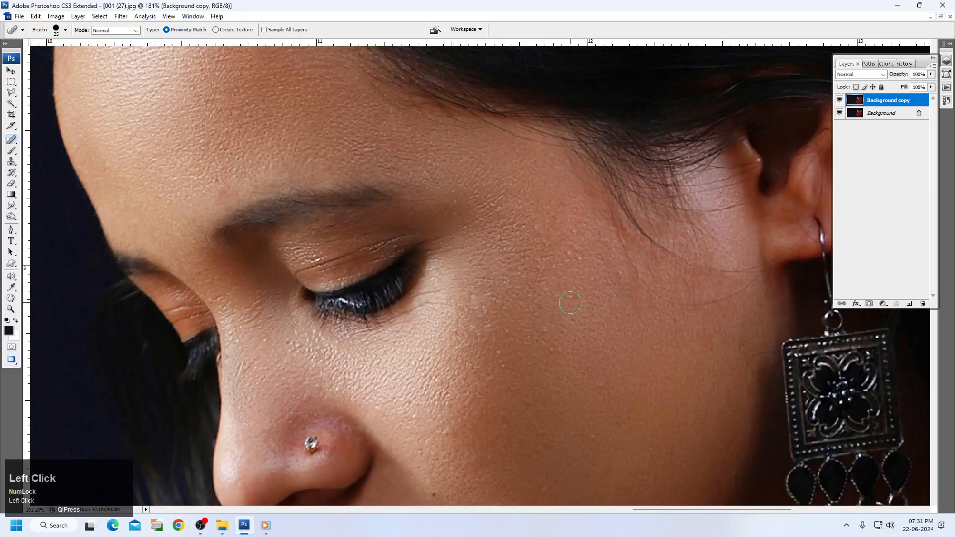
pyautogui.click(572, 232)
pyautogui.click(617, 274)
pyautogui.click(619, 276)
pyautogui.click(551, 335)
pyautogui.click(470, 366)
pyautogui.click(446, 427)
pyautogui.click(488, 379)
pyautogui.click(490, 325)
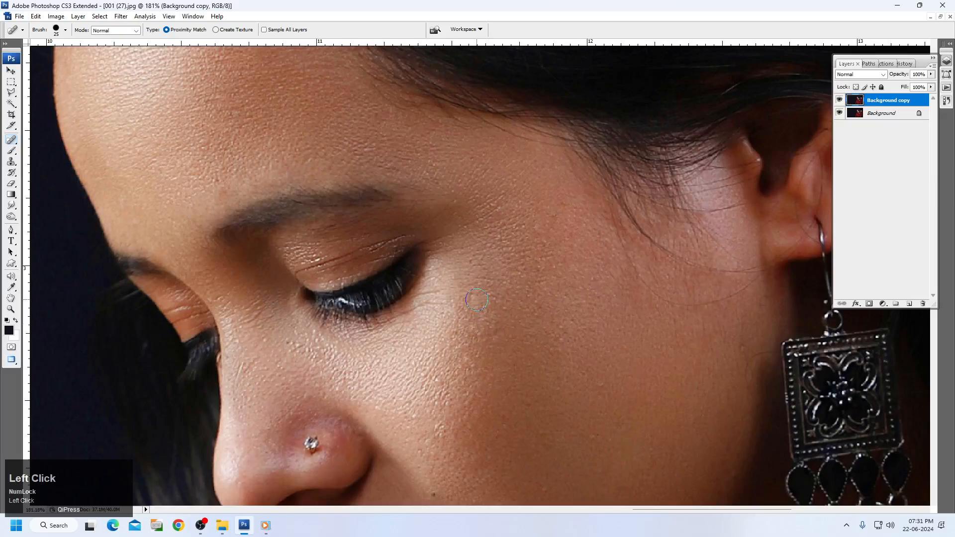
# Step: Heal the remaining spots on the outer and lower cheek, including a short vertical stroke at mid-cheek
pyautogui.click(476, 300)
pyautogui.click(604, 378)
pyautogui.click(574, 321)
pyautogui.click(560, 334)
pyautogui.click(560, 335)
pyautogui.moveTo(551, 319); pyautogui.dragTo(557, 350)
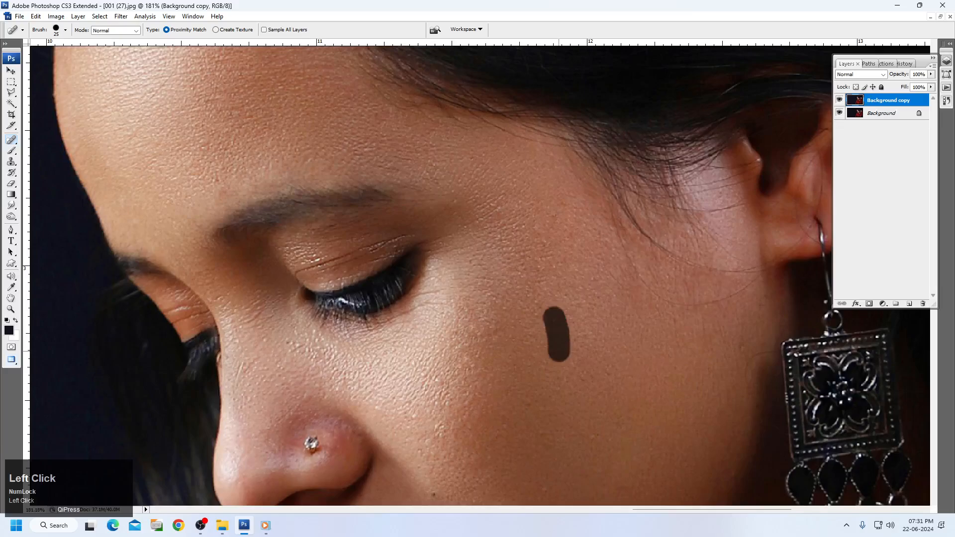
pyautogui.scroll(-3, 632, 347)
pyautogui.click(593, 339)
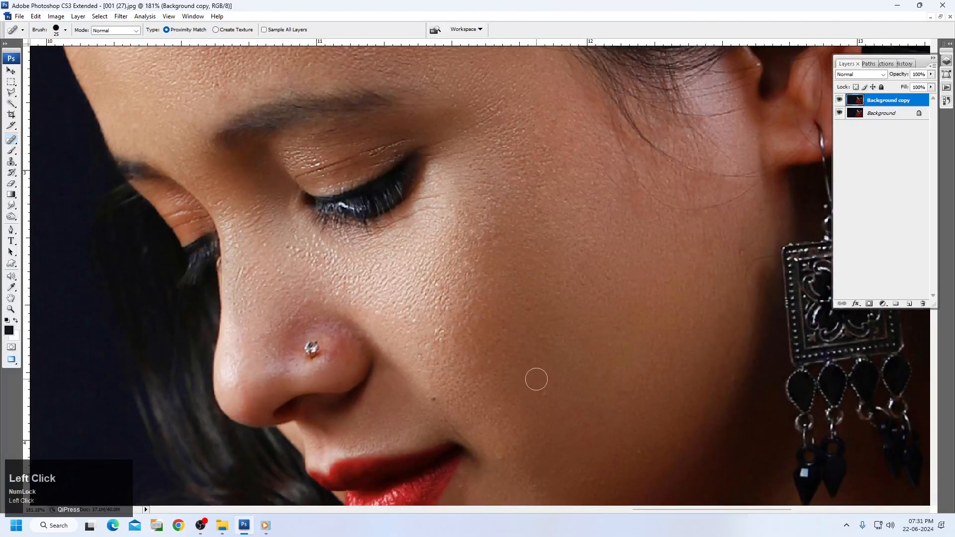
# Step: Heal the small dark mole above the corner of the mouth and spots on the lower cheek and below the inner eye corner
pyautogui.click(539, 396)
pyautogui.click(436, 398)
pyautogui.click(293, 243)
# Step: Undo the smudged healing stroke at the inner eye corner and heal the bumps there and down the side of the nose bridge
pyautogui.moveTo(258, 209)
pyautogui.mouseDown()
pyautogui.moveTo(249, 207)
pyautogui.moveTo(263, 200)
pyautogui.mouseUp()
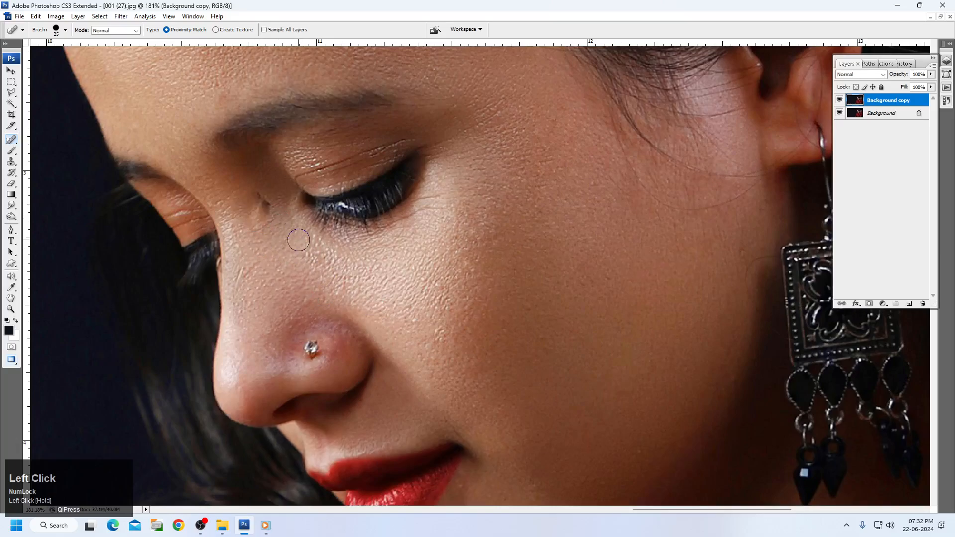
pyautogui.hotkey('ctrl', 'z')
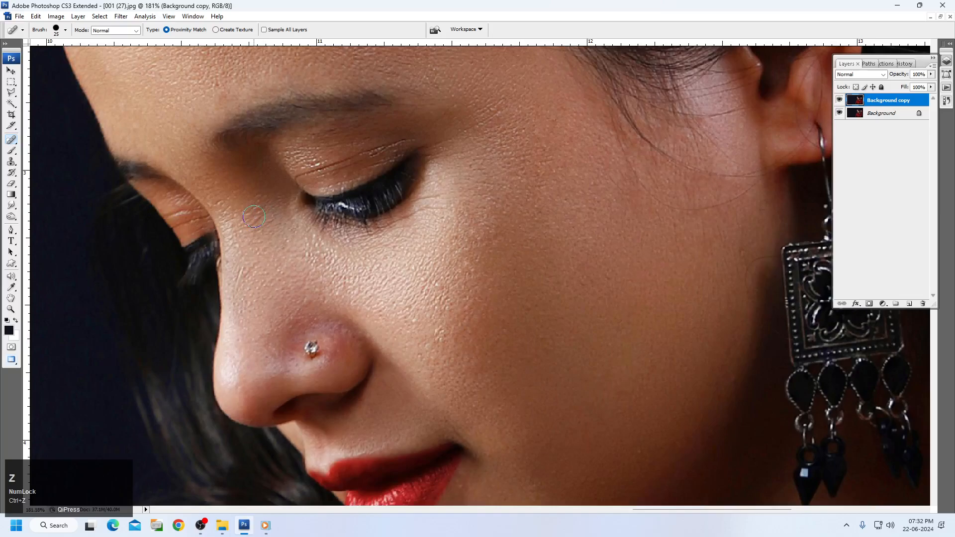
pyautogui.click(254, 217)
pyautogui.click(249, 272)
pyautogui.click(241, 279)
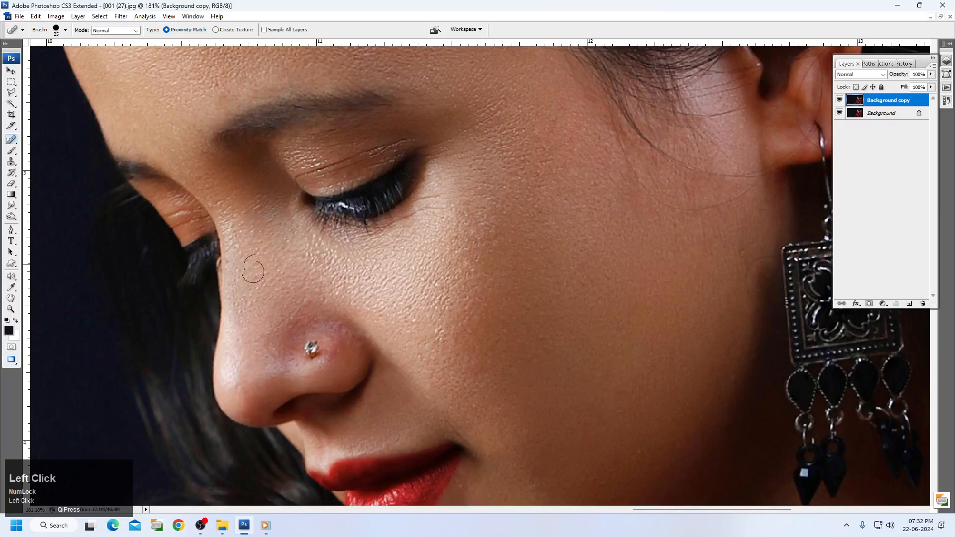
pyautogui.click(254, 267)
# Step: Heal the shiny bumps on the cheek beside the nose, working from the highlight outward
pyautogui.click(421, 317)
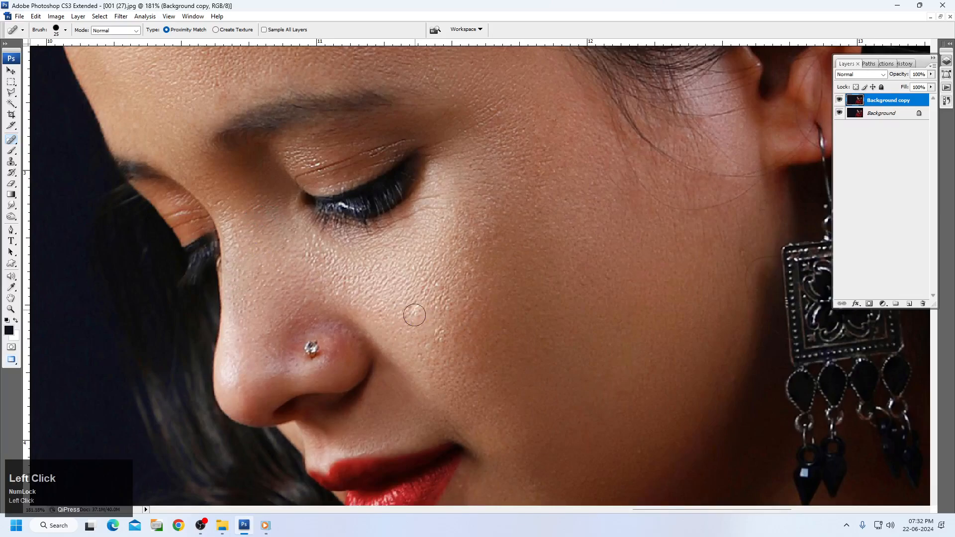
pyautogui.click(416, 309)
pyautogui.click(438, 281)
pyautogui.click(443, 300)
pyautogui.click(448, 332)
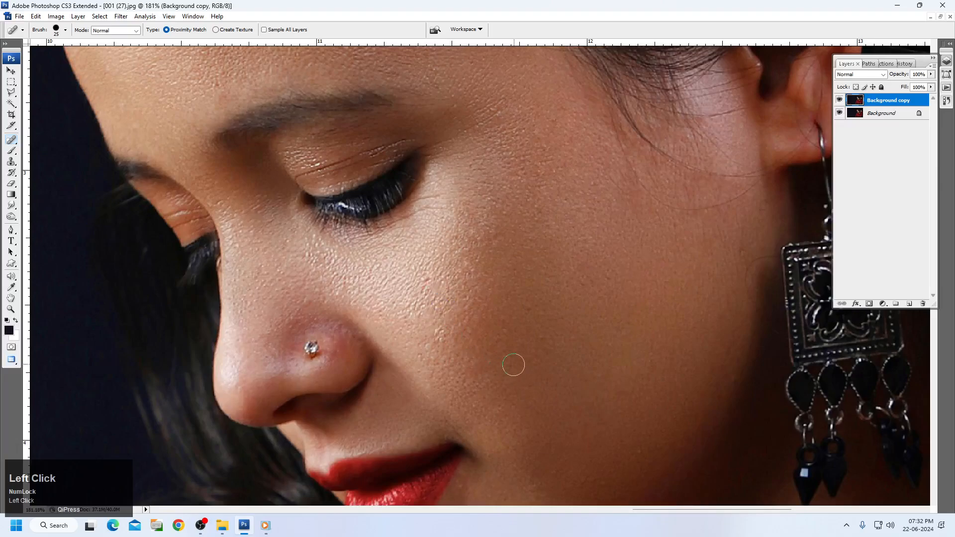
pyautogui.click(438, 332)
# Step: Heal marks on the lower jaw and brush over the diagonal neck crease, undoing the last stroke toward the collar
pyautogui.press('space')
pyautogui.moveTo(569, 202)
pyautogui.mouseDown()
pyautogui.moveTo(517, 338)
pyautogui.moveTo(445, 100)
pyautogui.mouseUp()
pyautogui.moveTo(512, 359); pyautogui.dragTo(470, 157)
pyautogui.moveTo(503, 339); pyautogui.dragTo(411, 311)
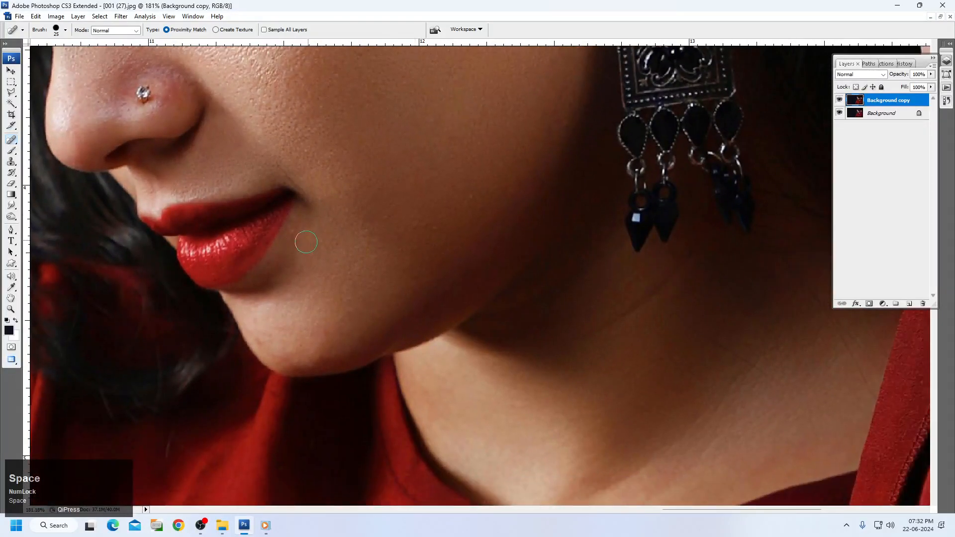
pyautogui.click(433, 309)
pyautogui.press('space')
pyautogui.moveTo(593, 332); pyautogui.dragTo(402, 241)
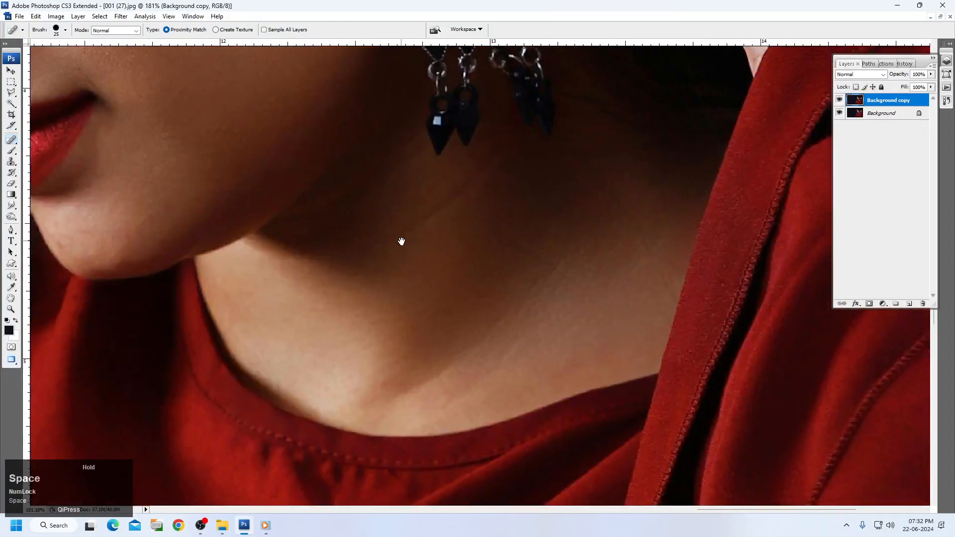
pyautogui.moveTo(501, 329); pyautogui.dragTo(565, 259)
pyautogui.moveTo(497, 322)
pyautogui.mouseDown()
pyautogui.moveTo(476, 346)
pyautogui.moveTo(386, 398)
pyautogui.mouseUp()
pyautogui.hotkey('ctrl', 'z')
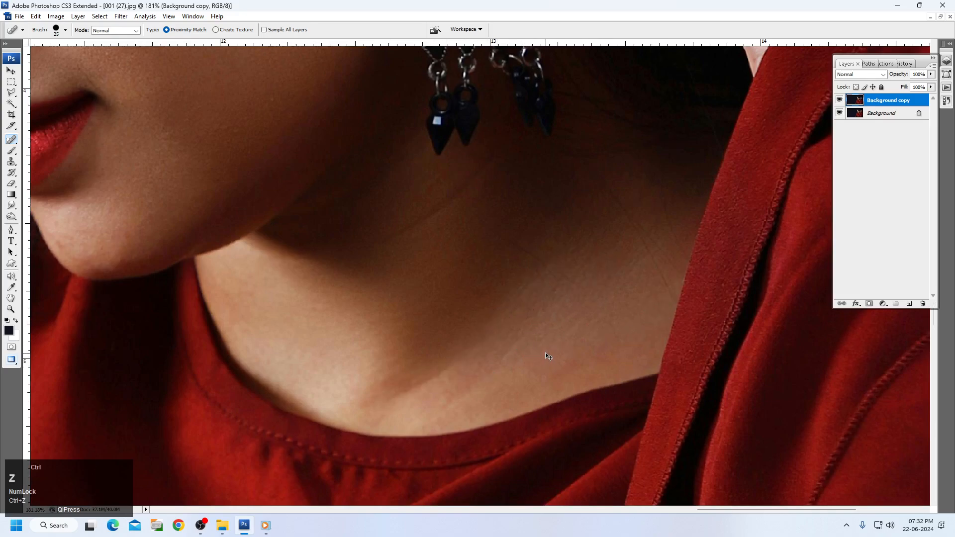
# Step: Frame the whole face and open the Imagenomic Portraiture filter on the Background copy layer
pyautogui.press('space')
pyautogui.rightClick(507, 247)
pyautogui.click(525, 255)
pyautogui.moveTo(553, 138); pyautogui.dragTo(859, 325)
pyautogui.moveTo(513, 241); pyautogui.dragTo(499, 273)
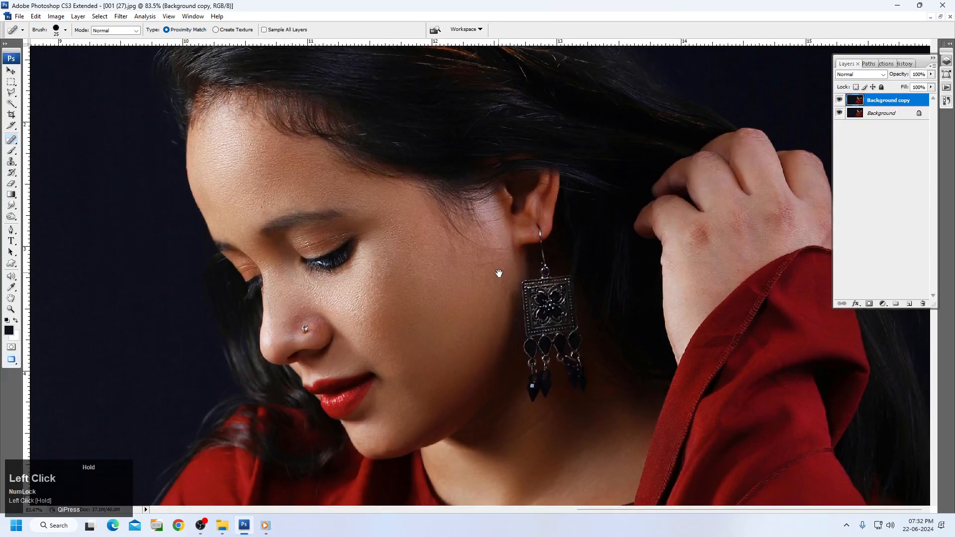
pyautogui.click(11, 71)
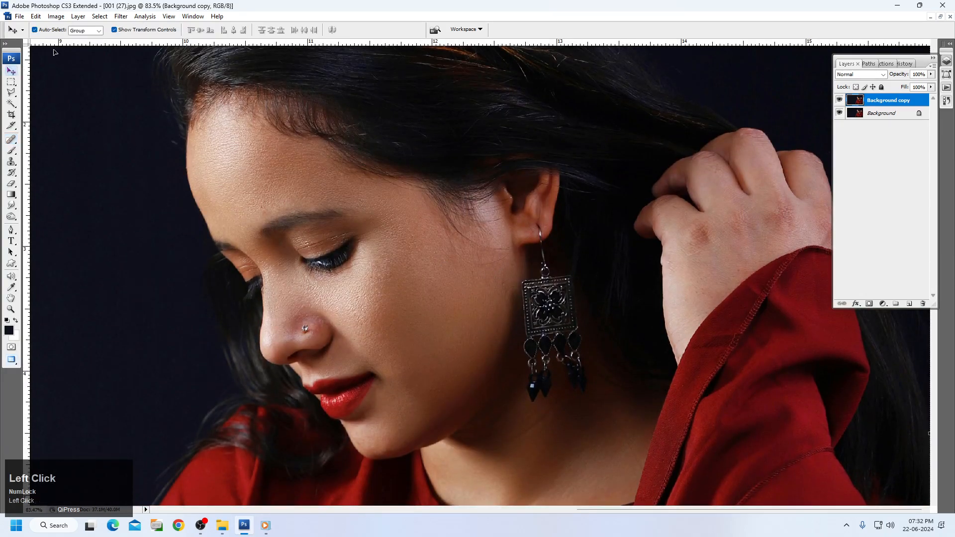
pyautogui.click(121, 17)
pyautogui.moveTo(199, 254)
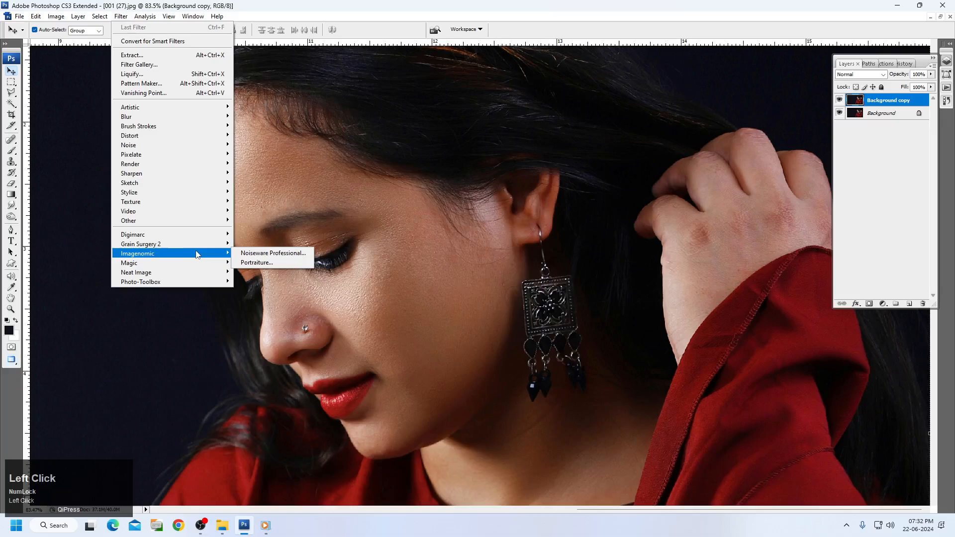
pyautogui.click(254, 260)
# Step: Sample skin tones across the face for the Portraiture mask, using the Smoothing: High preset, and apply the filter
pyautogui.keyDown('ctrl'); pyautogui.click(647, 232); pyautogui.keyUp('ctrl')
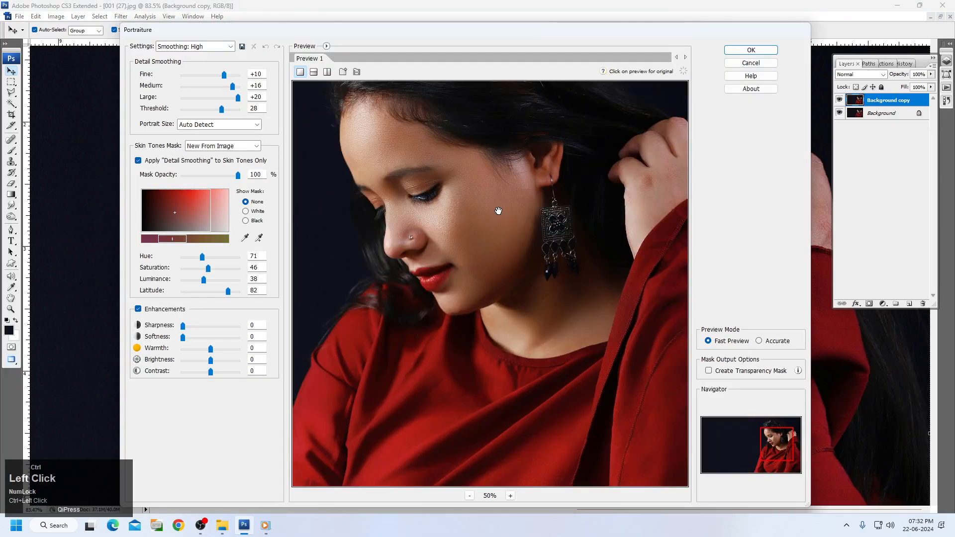
pyautogui.moveTo(490, 224); pyautogui.dragTo(479, 254)
pyautogui.keyDown('ctrl'); pyautogui.click(480, 254); pyautogui.keyUp('ctrl')
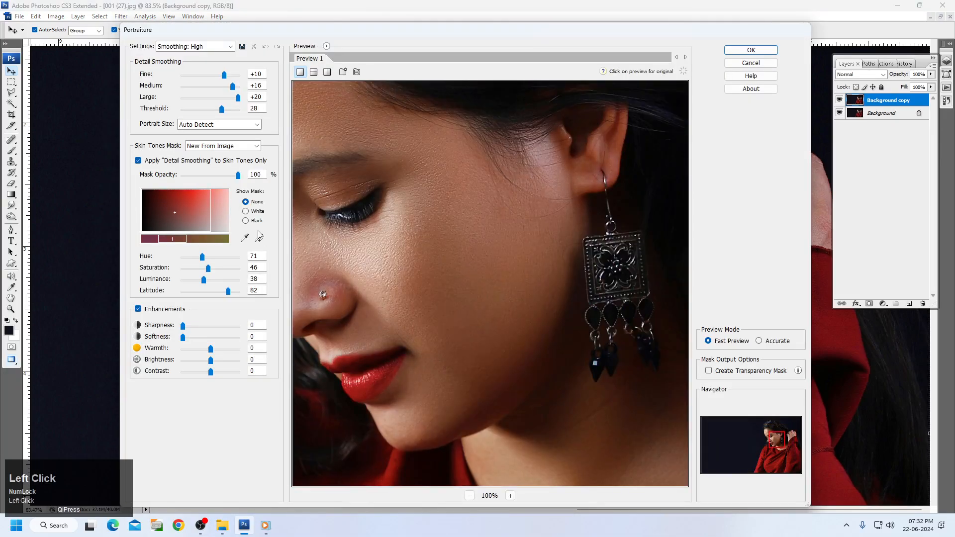
pyautogui.keyDown('alt'); pyautogui.click(486, 229); pyautogui.keyUp('alt')
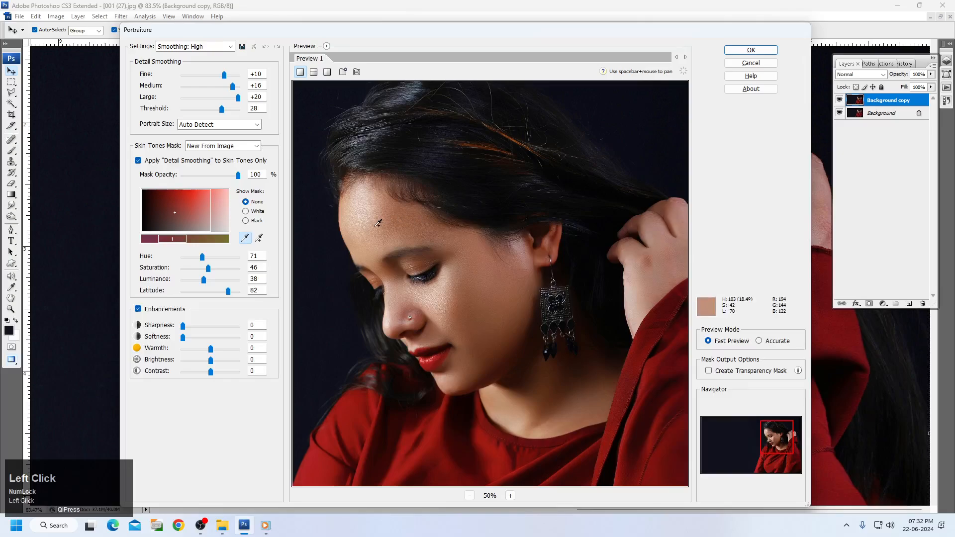
pyautogui.click(450, 251)
pyautogui.click(471, 279)
pyautogui.click(464, 295)
pyautogui.click(446, 317)
pyautogui.click(505, 316)
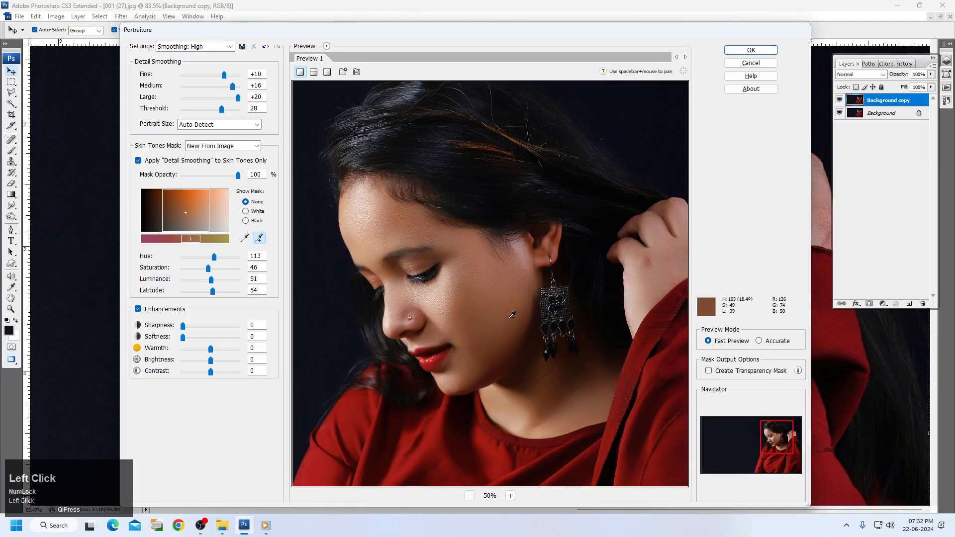
pyautogui.click(510, 315)
pyautogui.keyDown('ctrl'); pyautogui.click(484, 324); pyautogui.keyUp('ctrl')
pyautogui.press('Return')
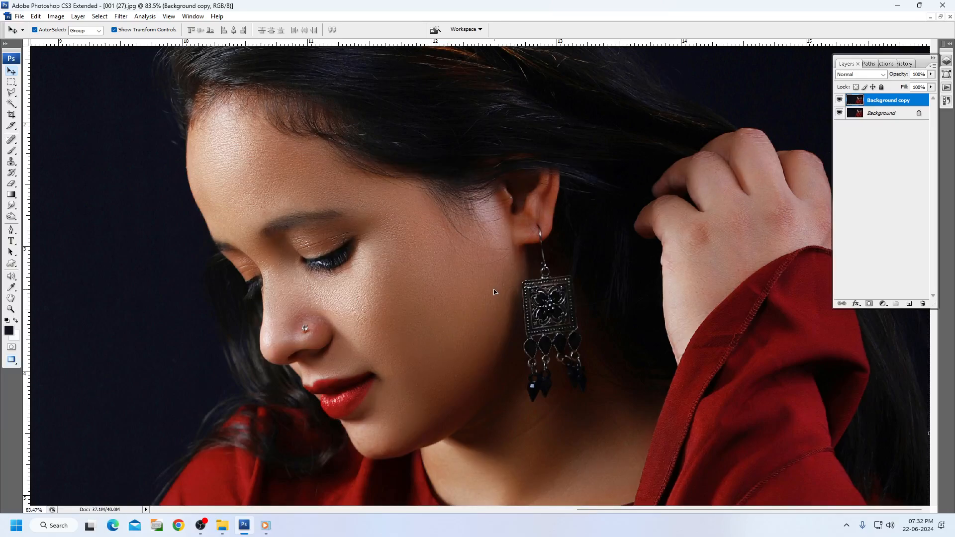
# Step: Open the SkinFiner filter and compare the smoothed face with the original at 1:1 zoom
pyautogui.hotkey('alt', 't')
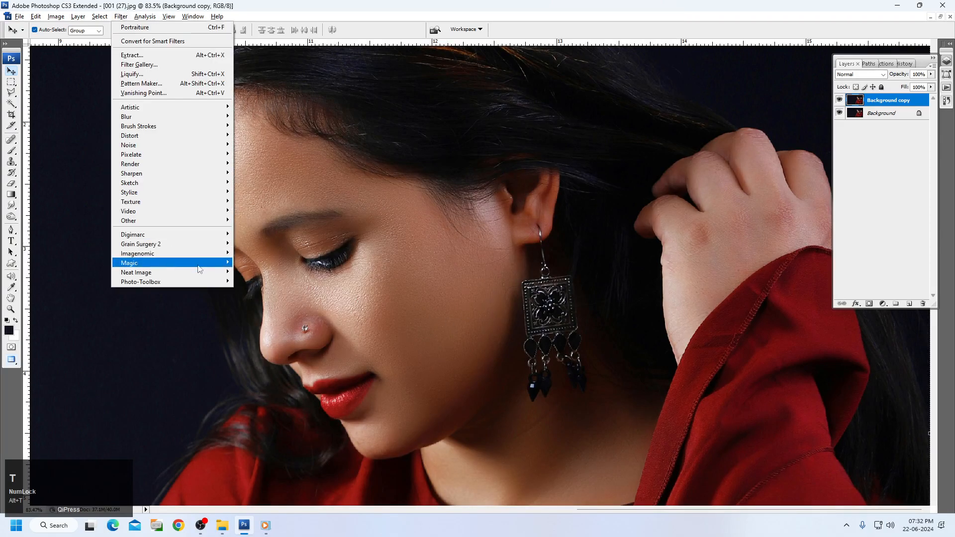
pyautogui.click(253, 281)
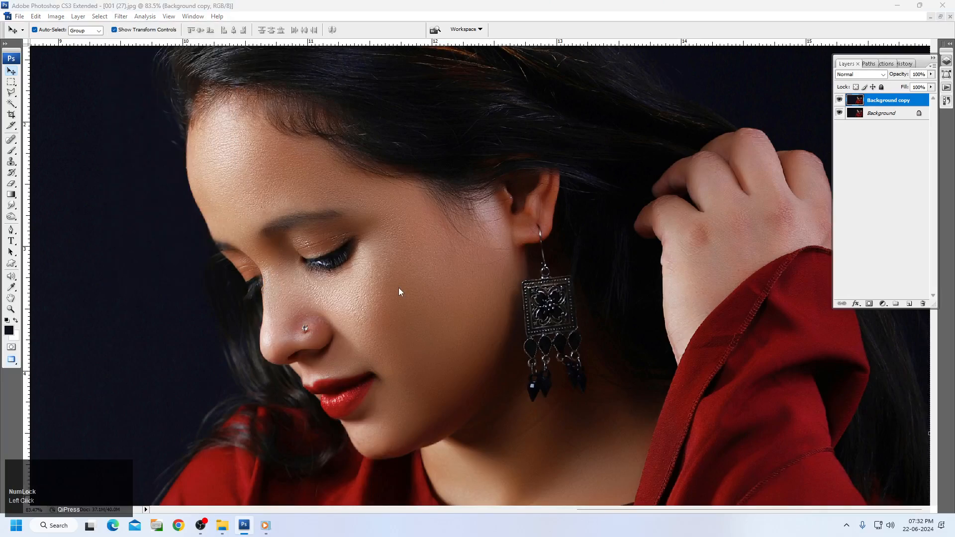
pyautogui.press('space')
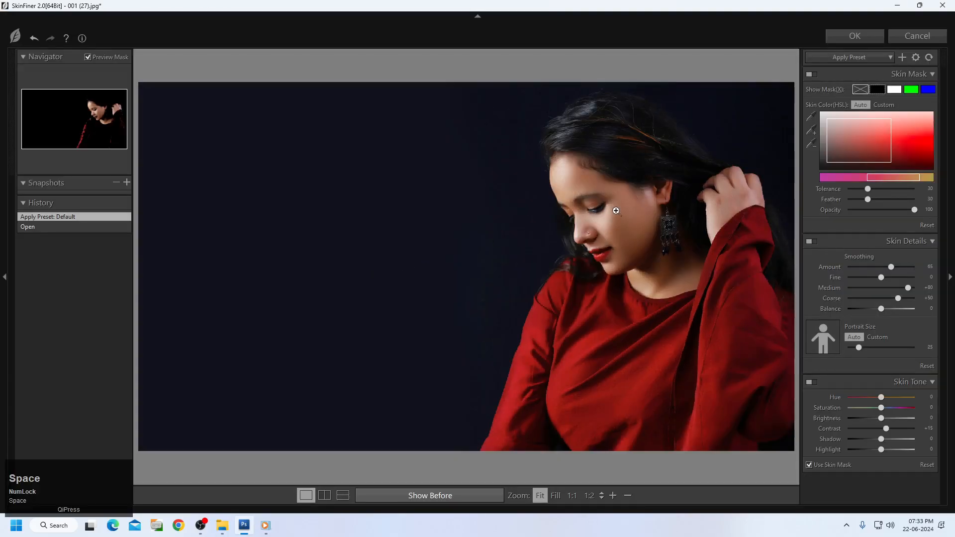
pyautogui.keyDown('ctrl'); pyautogui.click(671, 233); pyautogui.keyUp('ctrl')
pyautogui.press('space')
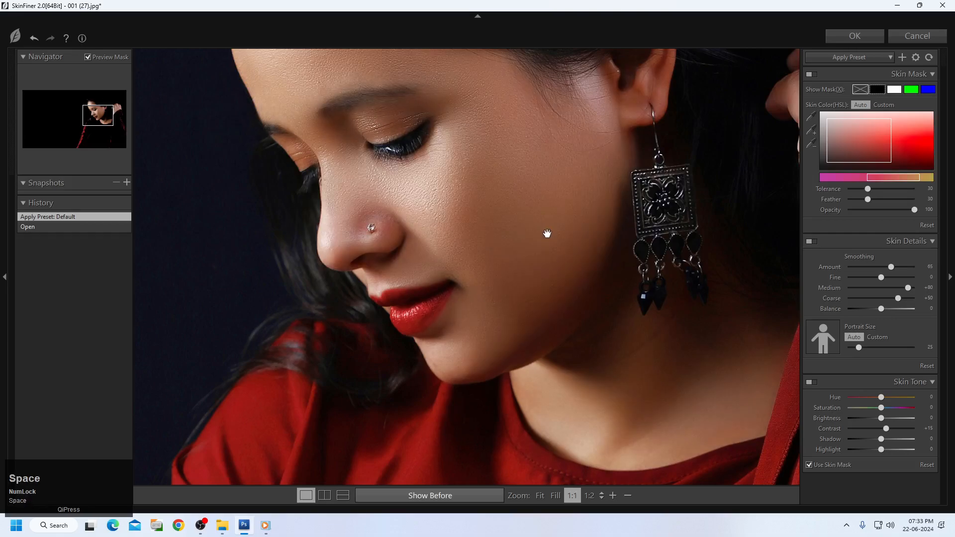
# Step: Define a custom skin color in SkinFiner by sampling the cheek and expanding it with further samples around the eye and nose
pyautogui.click(812, 118)
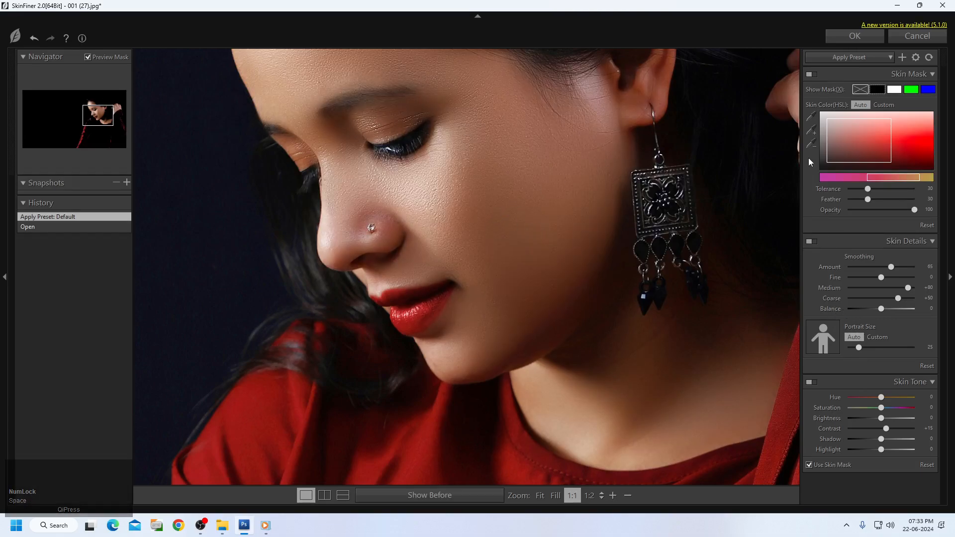
pyautogui.click(535, 181)
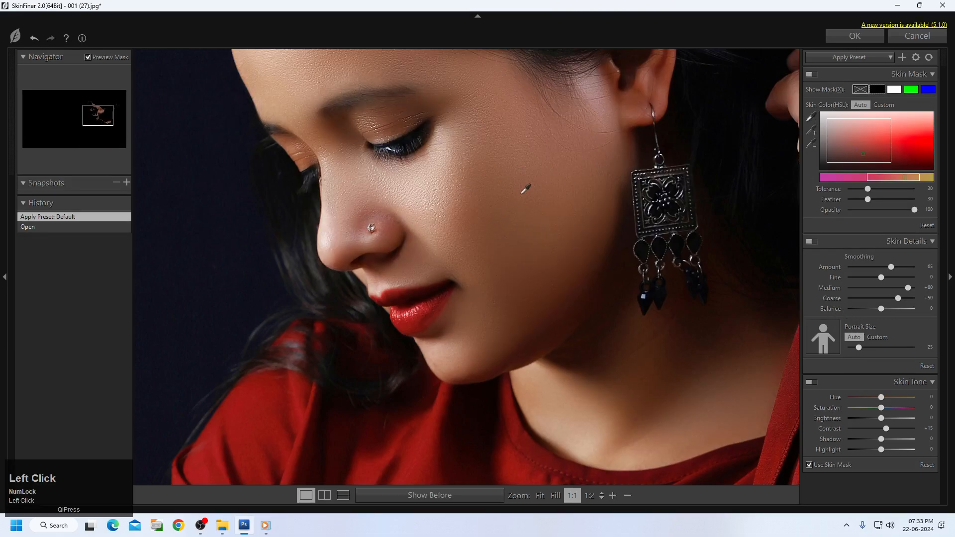
pyautogui.click(525, 175)
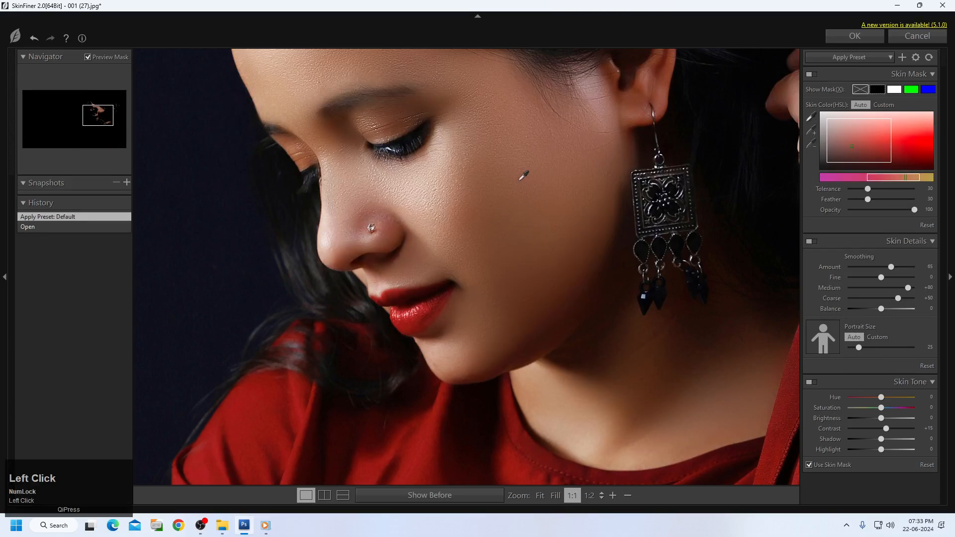
pyautogui.click(407, 175)
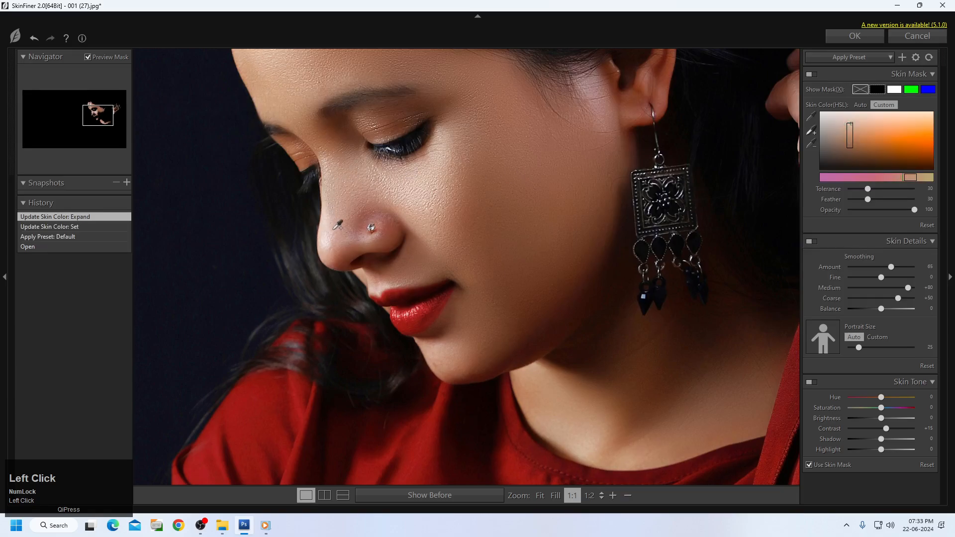
pyautogui.click(392, 246)
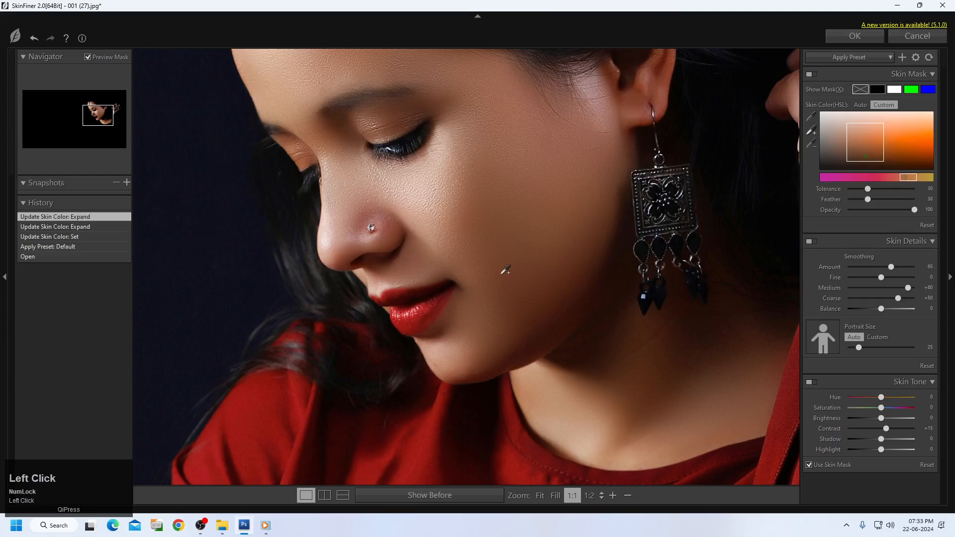
# Step: Compare the face before and after smoothing and apply the SkinFiner filter
pyautogui.press('space')
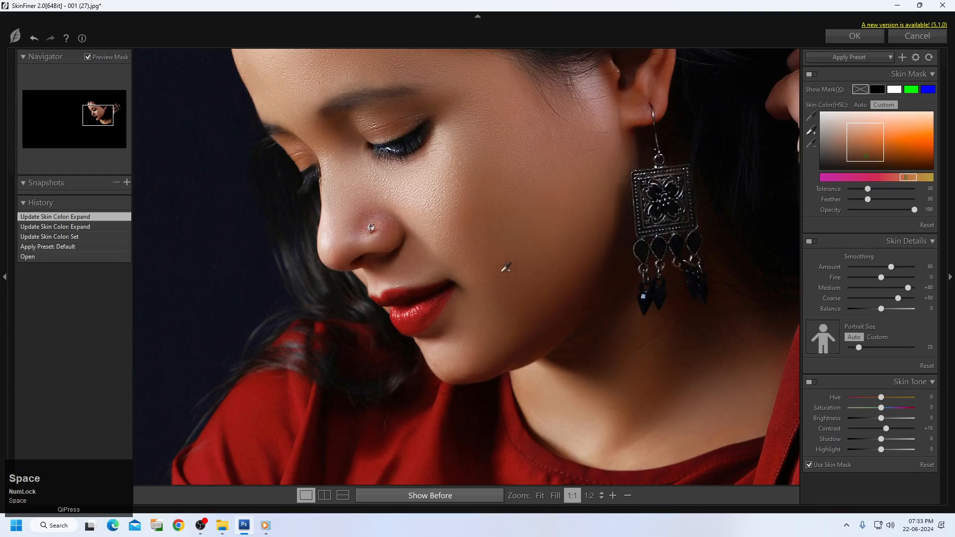
pyautogui.press('space')
pyautogui.press('space')
pyautogui.press('space')
pyautogui.press('space')
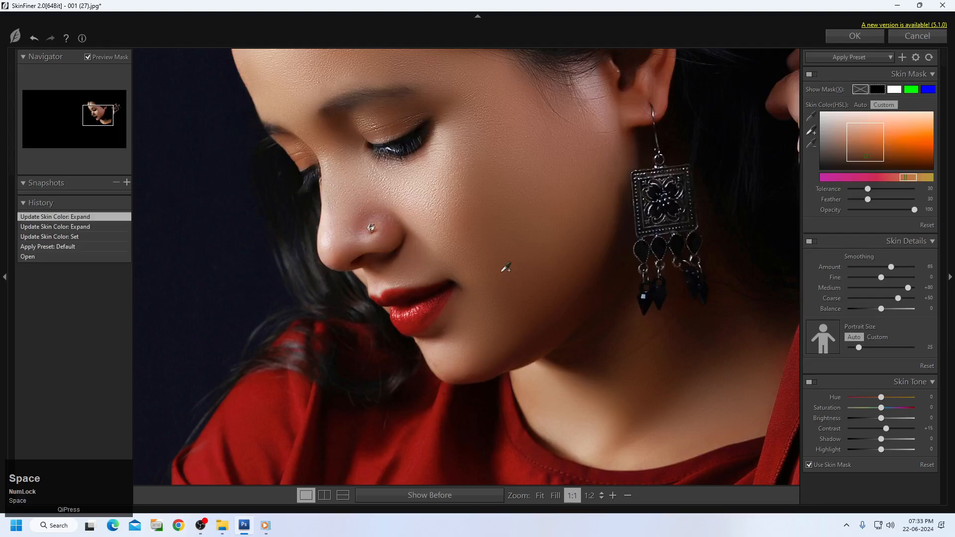
pyautogui.click(567, 150)
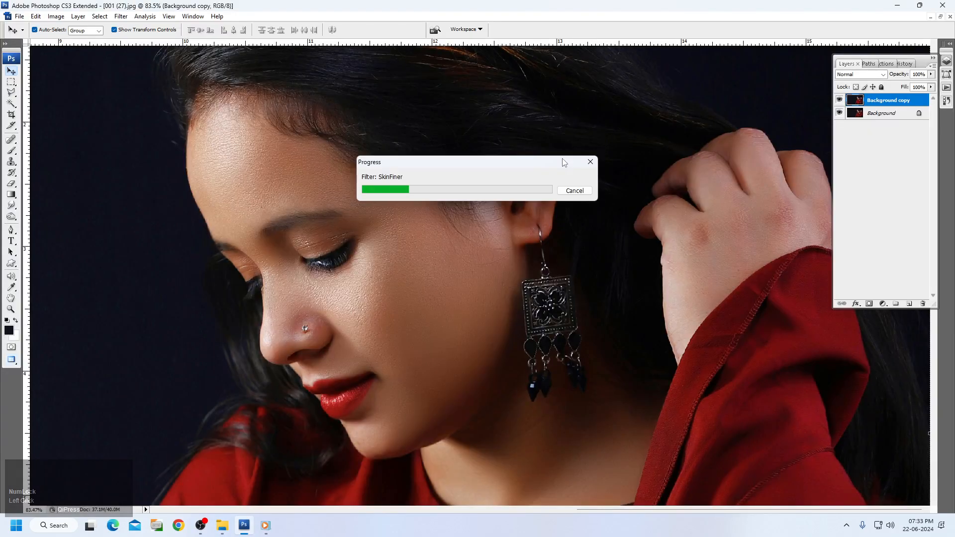
# Step: Fade the SkinFiner effect to 15% opacity in Normal mode
pyautogui.click(36, 16)
pyautogui.click(59, 62)
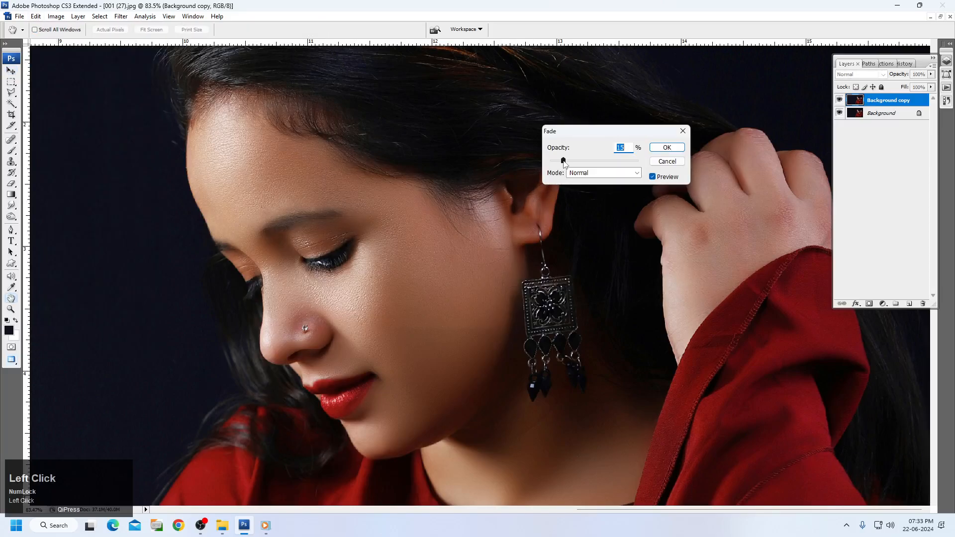
pyautogui.press('Return')
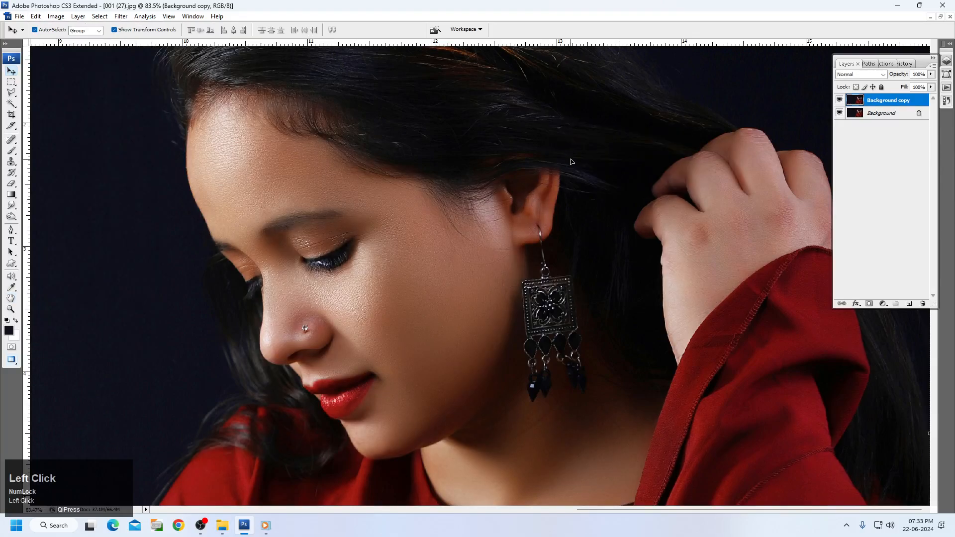
# Step: Open the Neat Image filter, select an area around the eye and upper cheek, and build an automatic noise profile
pyautogui.hotkey('alt', 't')
pyautogui.moveTo(183, 273)
pyautogui.click(256, 271)
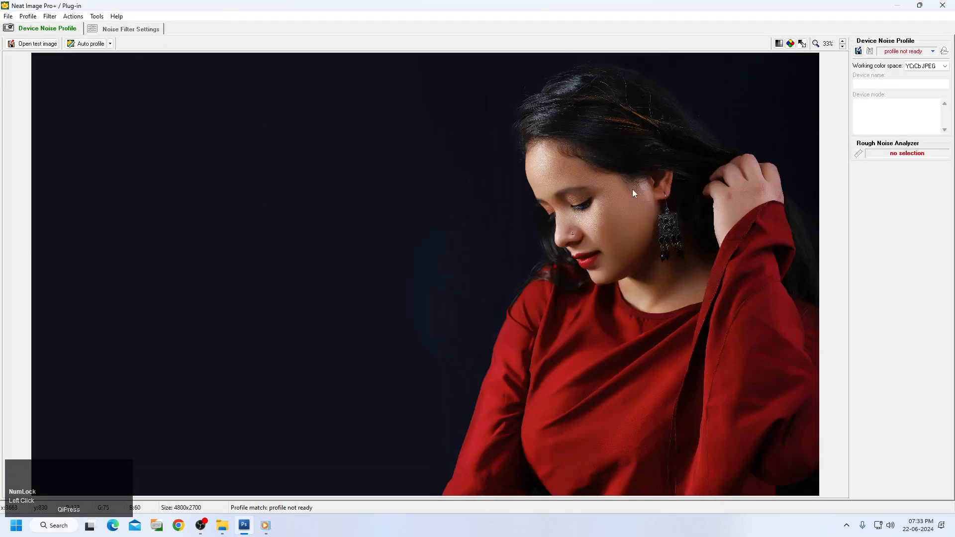
pyautogui.moveTo(561, 191); pyautogui.dragTo(605, 234)
pyautogui.scroll(2, 596, 219)
pyautogui.click(78, 46)
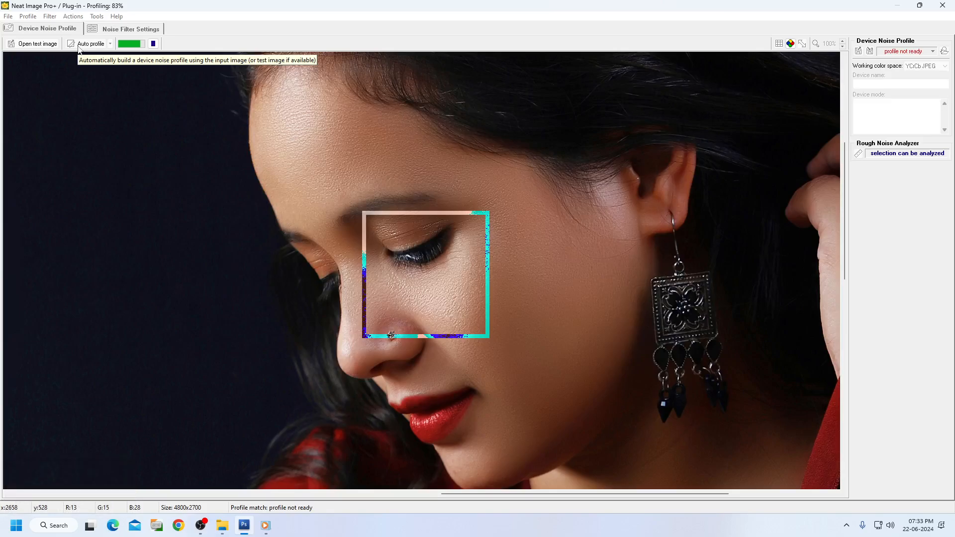
# Step: Switch to the noise filter settings and preview the filtering at 200% on the cheek beside the eye
pyautogui.click(130, 30)
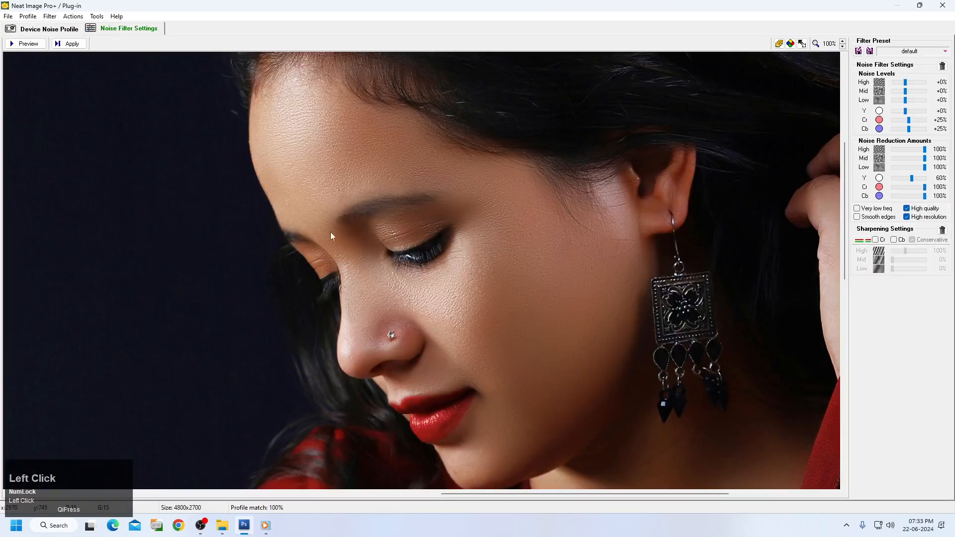
pyautogui.click(509, 332)
pyautogui.moveTo(550, 343); pyautogui.dragTo(527, 287)
pyautogui.scroll(1, 527, 286)
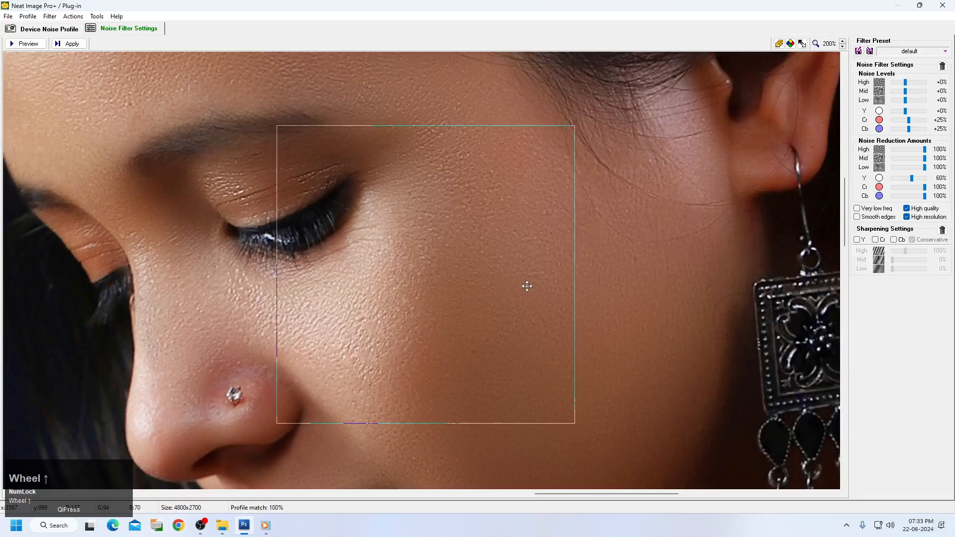
pyautogui.click(508, 282)
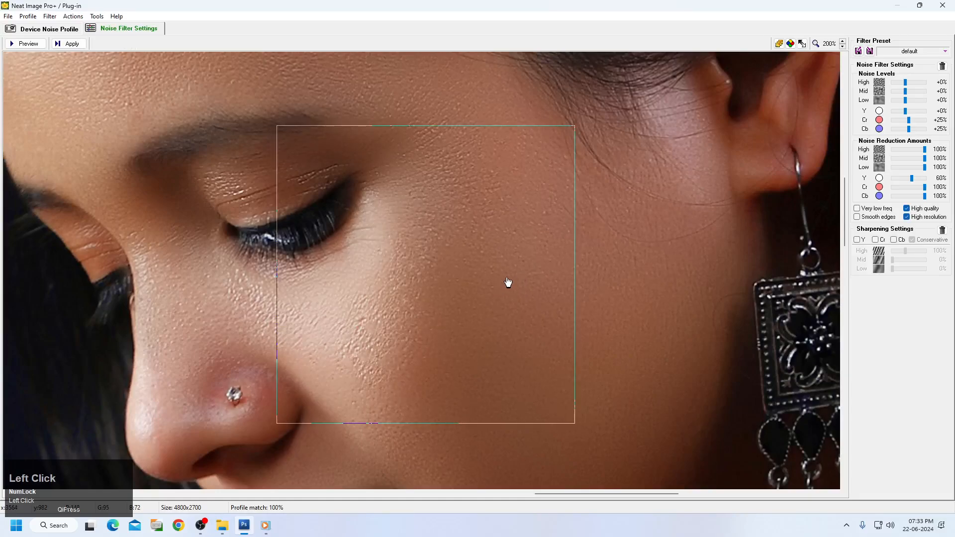
# Step: Adjust the noise levels for the cheek preview, setting Mid to +85% and Low to -5%
pyautogui.click(920, 83)
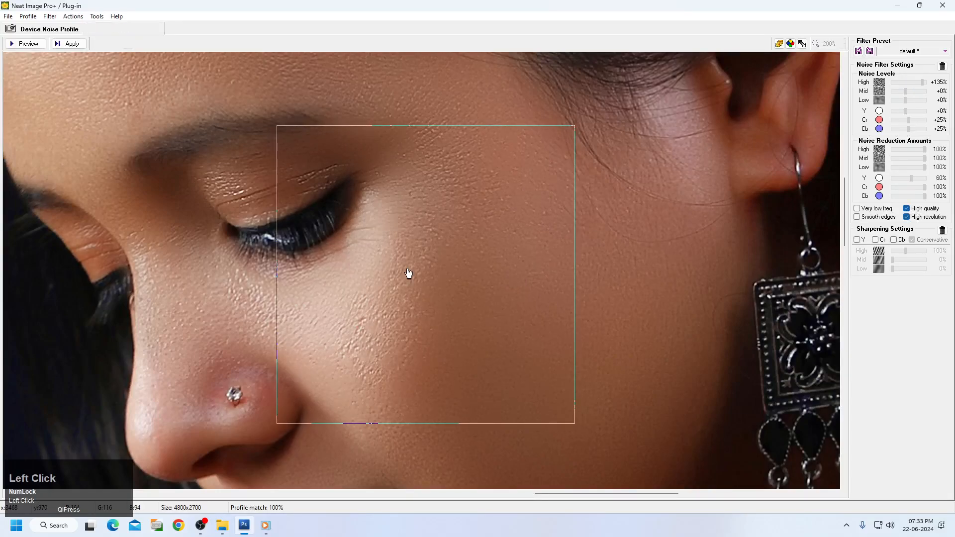
pyautogui.click(912, 93)
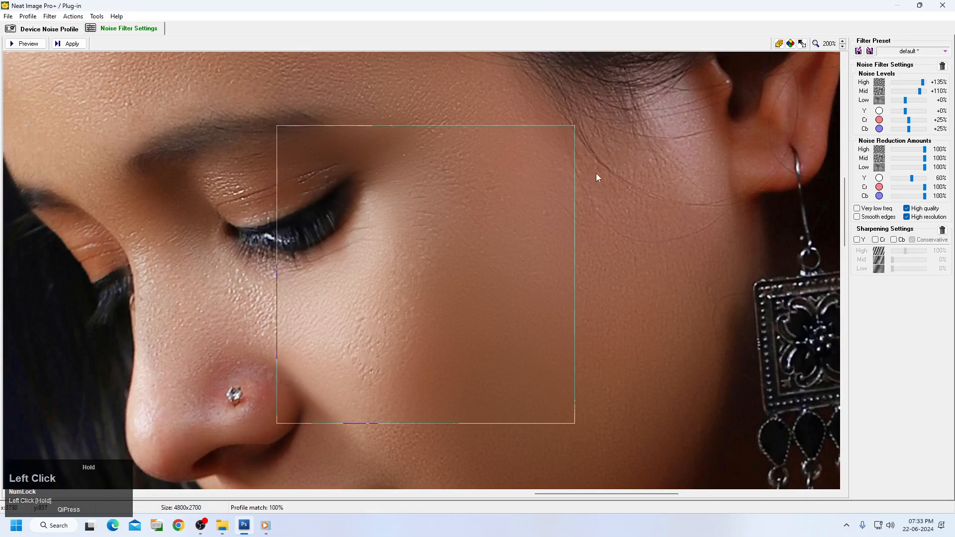
pyautogui.click(900, 101)
pyautogui.click(920, 100)
pyautogui.click(494, 303)
pyautogui.moveTo(925, 94); pyautogui.dragTo(918, 96)
pyautogui.click(437, 285)
# Step: Set the High noise level to +150% and enable sharpening for Y, Cr and Cb with Mid 45% and Low 65%
pyautogui.moveTo(894, 85); pyautogui.dragTo(930, 84)
pyautogui.click(893, 240)
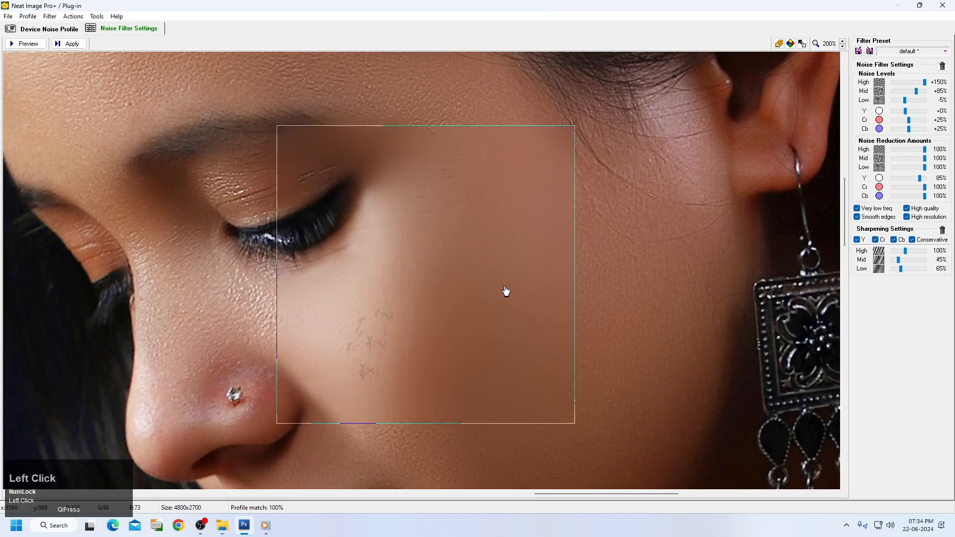
pyautogui.moveTo(455, 361)
pyautogui.mouseDown()
pyautogui.moveTo(606, 296)
pyautogui.moveTo(433, 377)
pyautogui.moveTo(470, 363)
pyautogui.mouseUp()
# Step: Set the High noise level to +115%, Mid to +100% and the Y reduction amount to 90%, and apply the filter
pyautogui.click(914, 82)
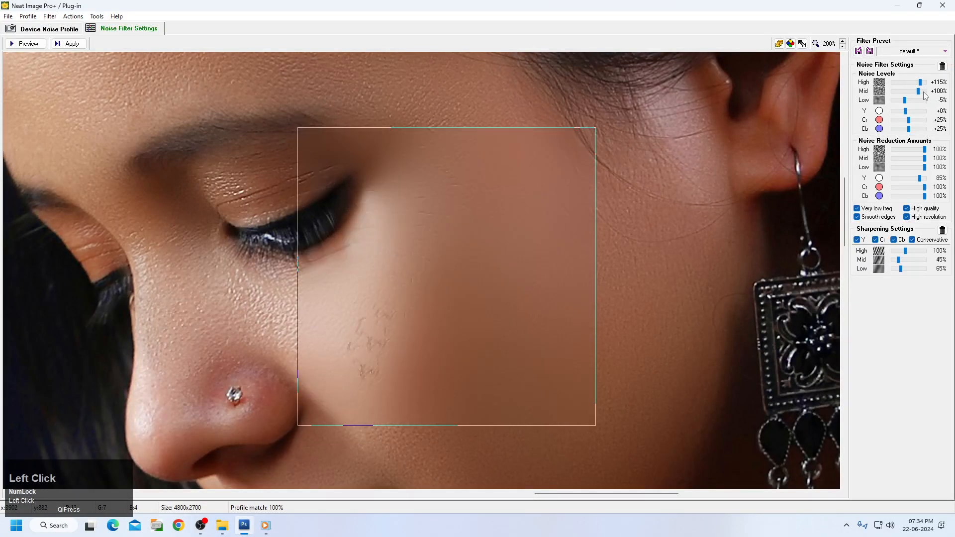
pyautogui.click(924, 178)
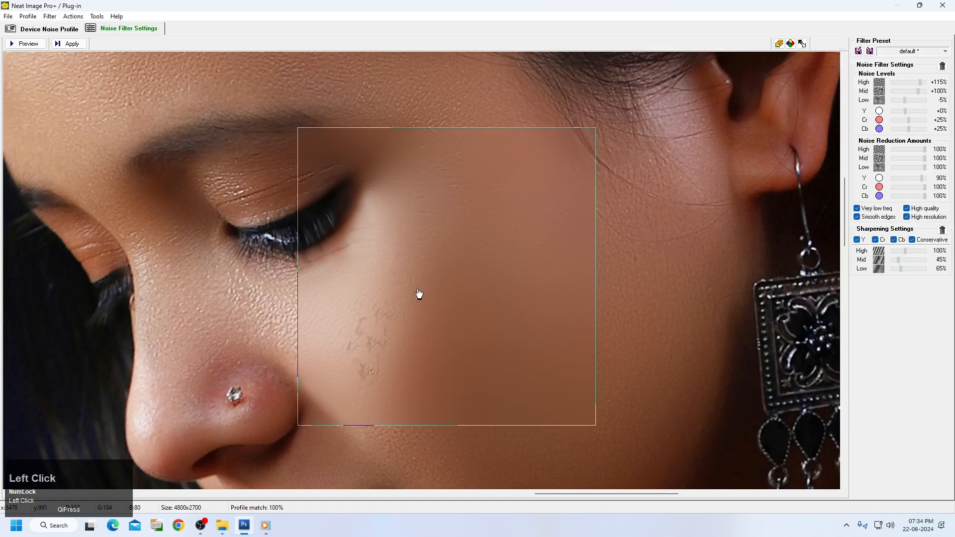
pyautogui.click(65, 43)
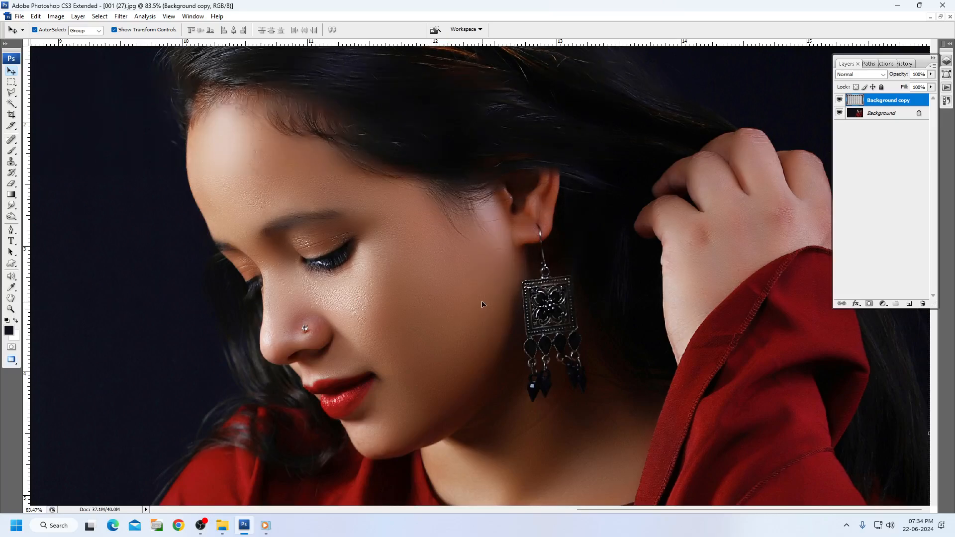
# Step: Smooth the rough creases on the far eyelid using the Smudge tool with a size 25 brush at 10% strength
pyautogui.hotkey('ctrl', 'space')
pyautogui.moveTo(367, 243); pyautogui.dragTo(574, 458)
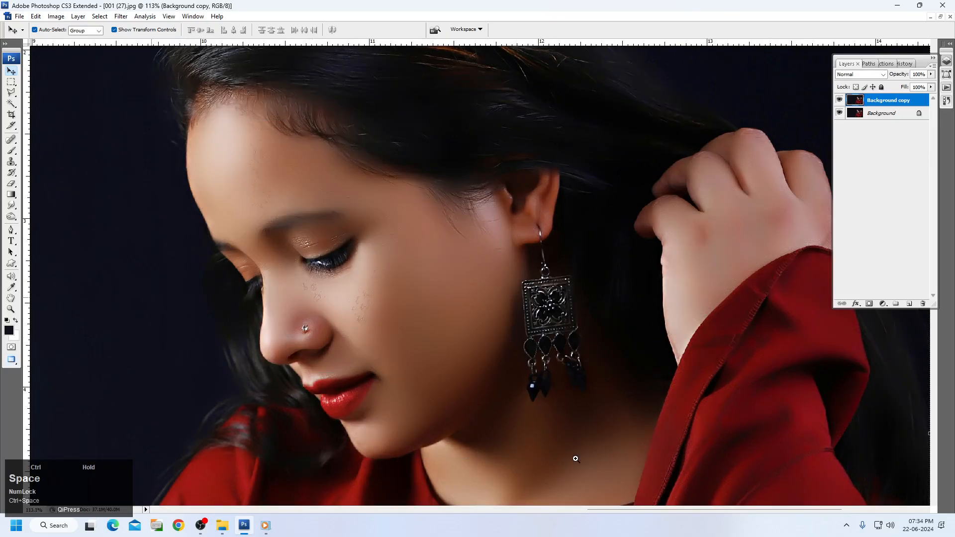
pyautogui.moveTo(485, 302); pyautogui.dragTo(446, 326)
pyautogui.keyDown('ctrl'); pyautogui.click(445, 326); pyautogui.keyUp('ctrl')
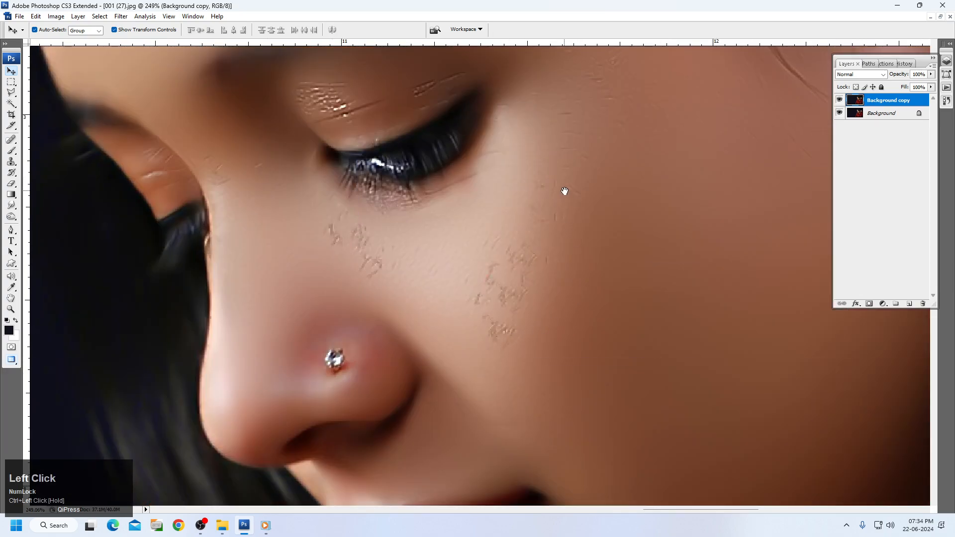
pyautogui.scroll(3, 565, 191)
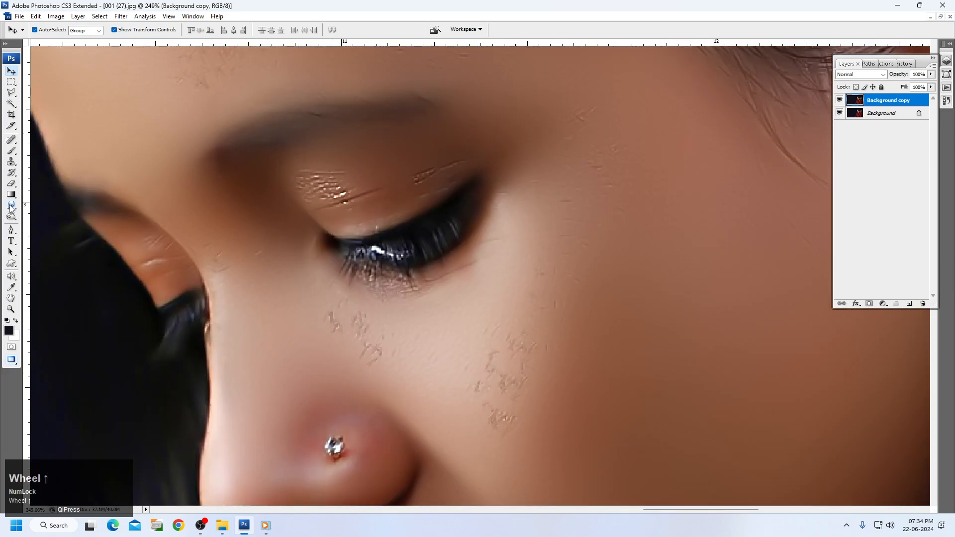
pyautogui.rightClick(11, 206)
pyautogui.click(47, 225)
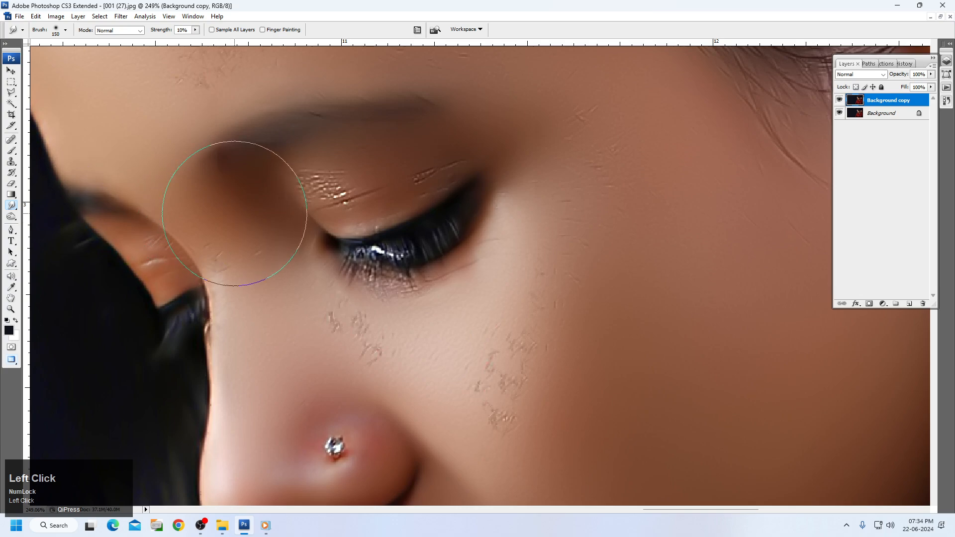
pyautogui.press('[')
pyautogui.press('[')
pyautogui.press('[')
pyautogui.press('[')
pyautogui.press('[')
pyautogui.press('[')
pyautogui.press('[')
pyautogui.press('[')
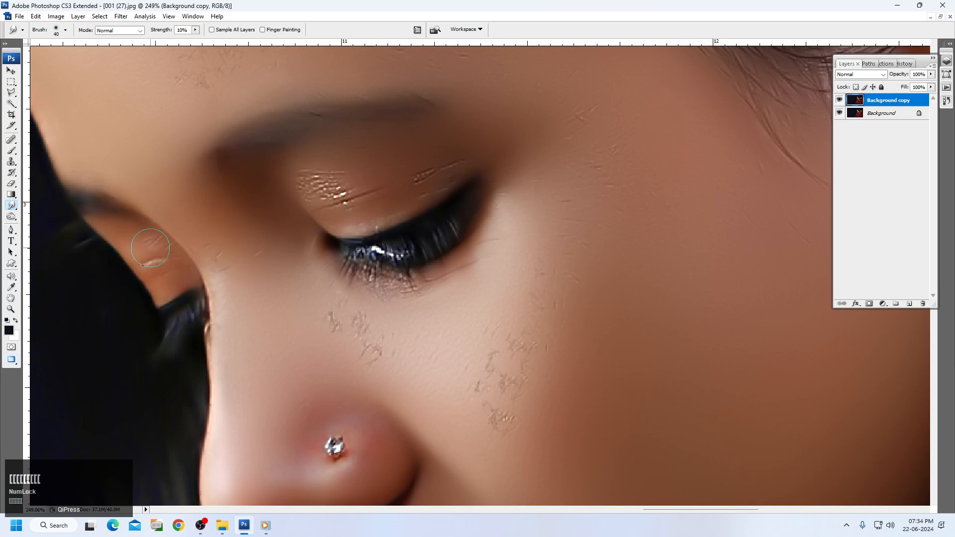
pyautogui.press('[')
pyautogui.press('[')
pyautogui.moveTo(150, 246); pyautogui.dragTo(147, 242)
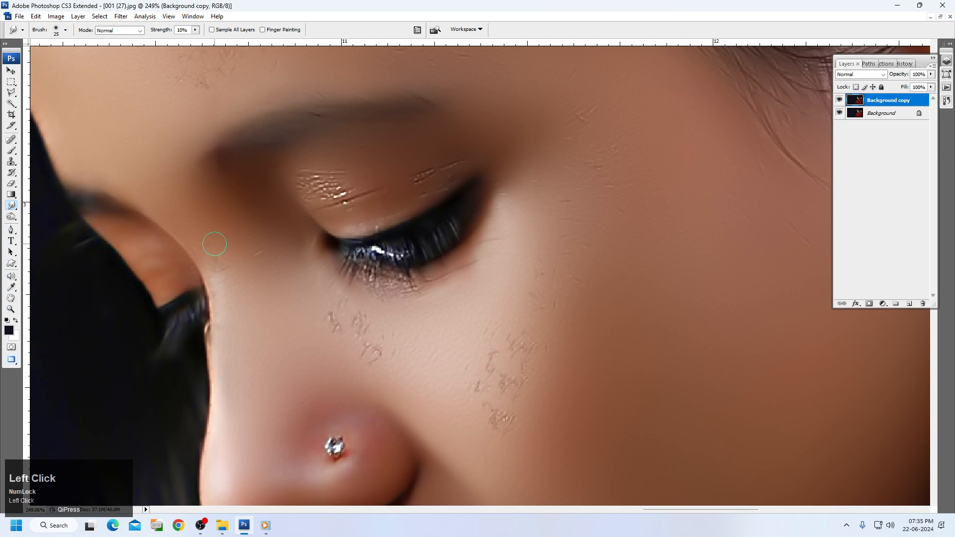
# Step: Smudge the crinkled texture on the near eyelid smooth with a size 30 brush
pyautogui.press(']')
pyautogui.press(']')
pyautogui.moveTo(420, 149)
pyautogui.mouseDown()
pyautogui.moveTo(454, 164)
pyautogui.moveTo(404, 180)
pyautogui.moveTo(430, 164)
pyautogui.moveTo(425, 174)
pyautogui.moveTo(445, 171)
pyautogui.moveTo(448, 159)
pyautogui.moveTo(422, 183)
pyautogui.mouseUp()
pyautogui.moveTo(336, 181)
pyautogui.mouseDown()
pyautogui.moveTo(315, 195)
pyautogui.moveTo(299, 193)
pyautogui.moveTo(314, 173)
pyautogui.moveTo(337, 177)
pyautogui.moveTo(311, 200)
pyautogui.moveTo(324, 202)
pyautogui.moveTo(441, 163)
pyautogui.moveTo(335, 203)
pyautogui.mouseUp()
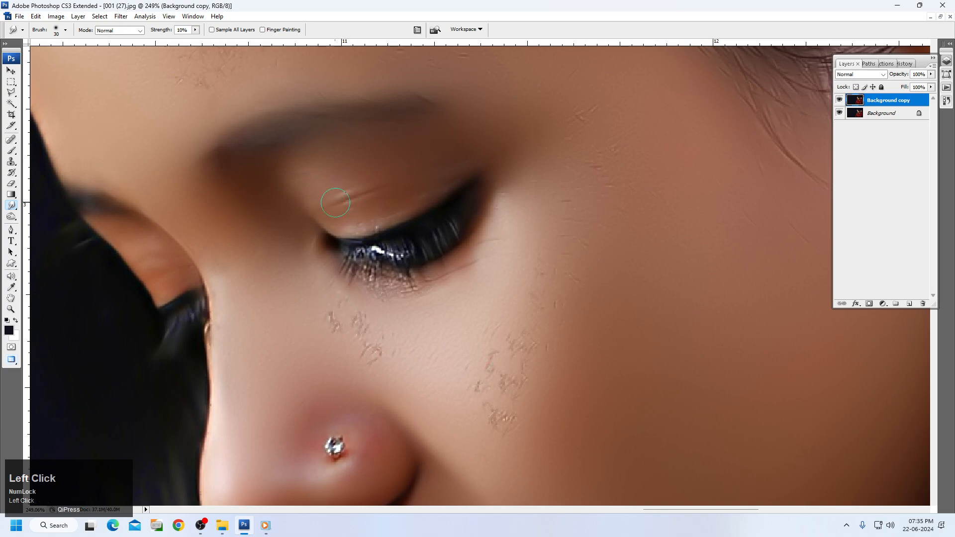
# Step: Smudge the remaining texture marks on the forehead above the eyebrow with a size 45 brush
pyautogui.press('space')
pyautogui.moveTo(535, 355); pyautogui.dragTo(563, 450)
pyautogui.press('space')
pyautogui.moveTo(301, 175)
pyautogui.mouseDown()
pyautogui.moveTo(303, 266)
pyautogui.moveTo(305, 256)
pyautogui.mouseUp()
pyautogui.moveTo(223, 103)
pyautogui.mouseDown()
pyautogui.moveTo(208, 80)
pyautogui.moveTo(235, 102)
pyautogui.moveTo(245, 144)
pyautogui.moveTo(253, 136)
pyautogui.moveTo(223, 125)
pyautogui.moveTo(249, 134)
pyautogui.moveTo(211, 227)
pyautogui.moveTo(252, 259)
pyautogui.moveTo(260, 292)
pyautogui.moveTo(221, 315)
pyautogui.mouseUp()
pyautogui.press(']')
pyautogui.press(']')
pyautogui.press(']')
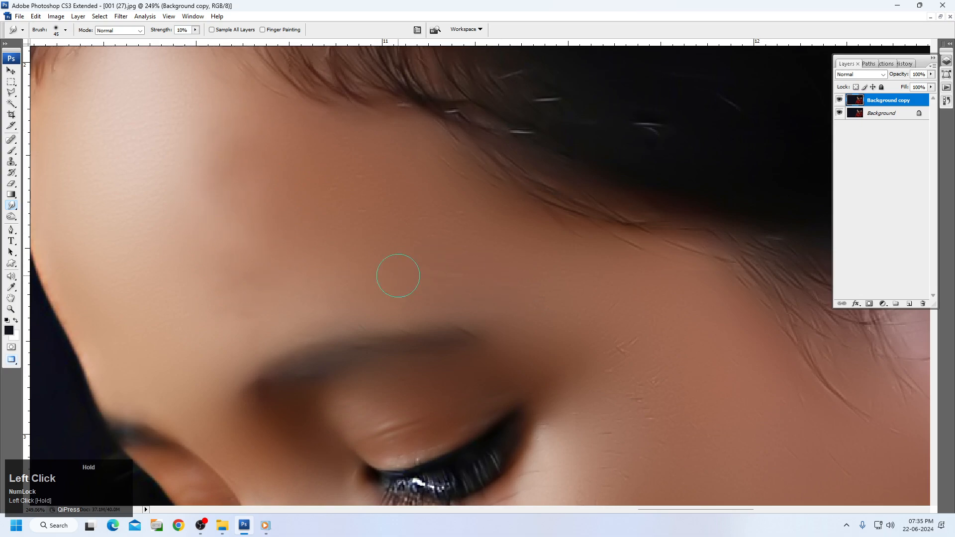
pyautogui.moveTo(392, 206)
pyautogui.mouseDown()
pyautogui.moveTo(331, 188)
pyautogui.moveTo(333, 203)
pyautogui.mouseUp()
pyautogui.rightClick(359, 182)
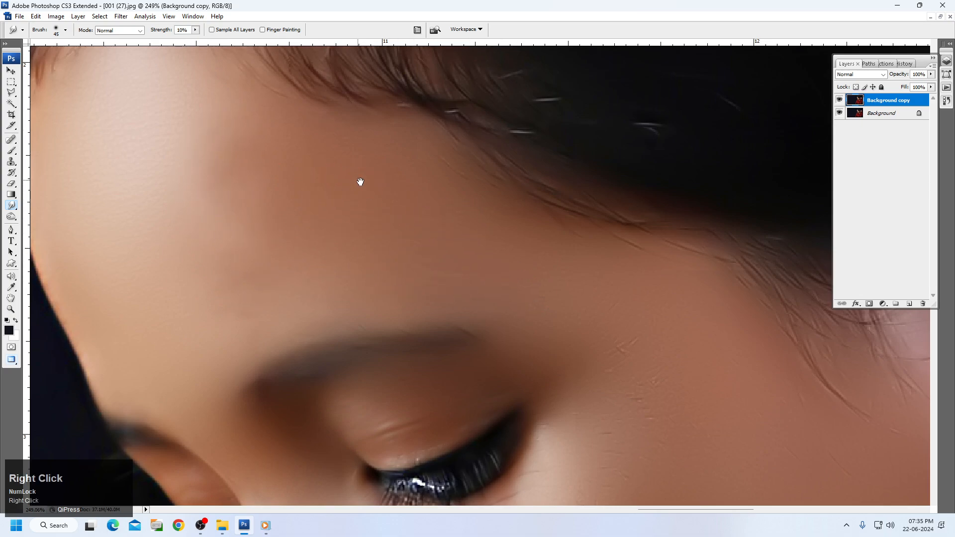
pyautogui.click(384, 204)
pyautogui.press('w')
pyautogui.click(415, 253)
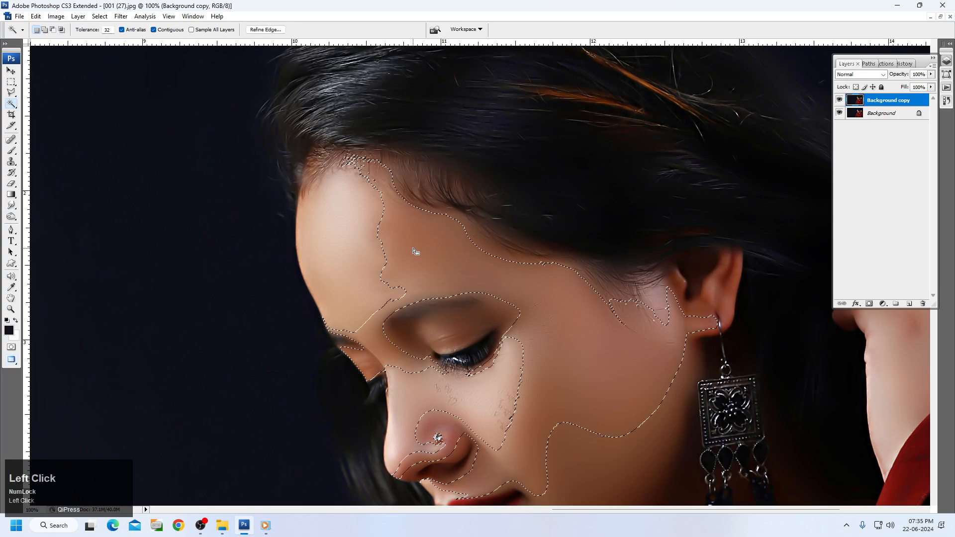
pyautogui.hotkey('ctrl', 'd')
# Step: Patch the rough texture spots between the inner eye and the nose with smooth skin using the Patch tool
pyautogui.moveTo(294, 215); pyautogui.dragTo(780, 509)
pyautogui.moveTo(585, 371); pyautogui.dragTo(547, 312)
pyautogui.press('r')
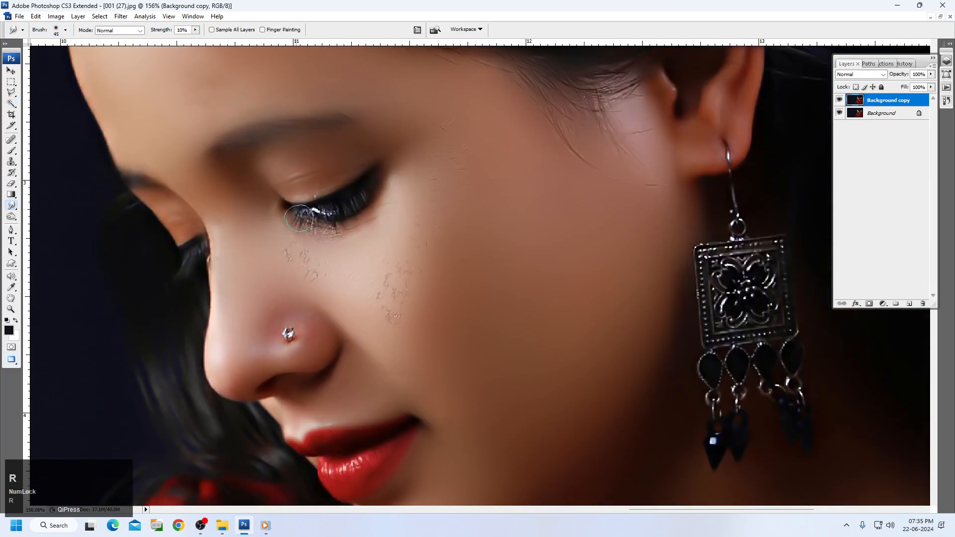
pyautogui.click(287, 244)
pyautogui.press('j')
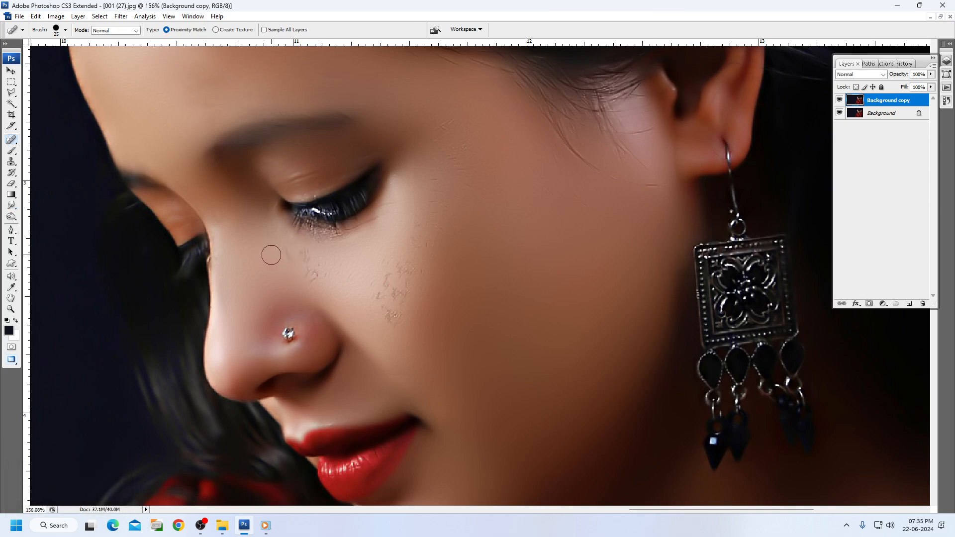
pyautogui.hotkey('shift', 'j')
pyautogui.hotkey('shift', 'j')
pyautogui.click(279, 248)
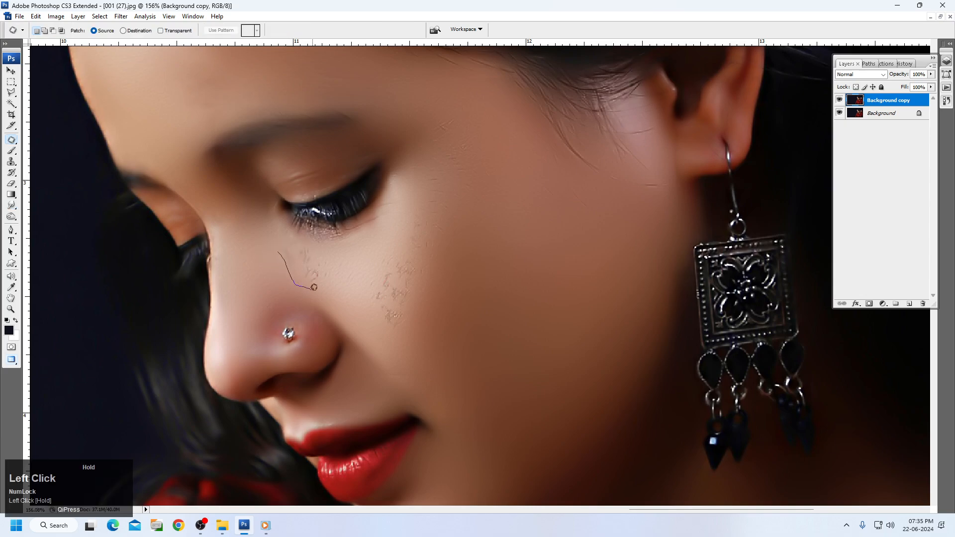
pyautogui.moveTo(306, 242)
pyautogui.mouseDown()
pyautogui.moveTo(280, 247)
pyautogui.moveTo(138, 83)
pyautogui.mouseUp()
pyautogui.click(471, 325)
# Step: Patch the rough texture on the upper cheek and the mark beside the nostril with neighbouring smooth skin
pyautogui.moveTo(368, 308)
pyautogui.mouseDown()
pyautogui.moveTo(390, 327)
pyautogui.moveTo(410, 320)
pyautogui.mouseUp()
pyautogui.moveTo(390, 263)
pyautogui.mouseDown()
pyautogui.moveTo(373, 273)
pyautogui.moveTo(357, 265)
pyautogui.mouseUp()
pyautogui.click(413, 247)
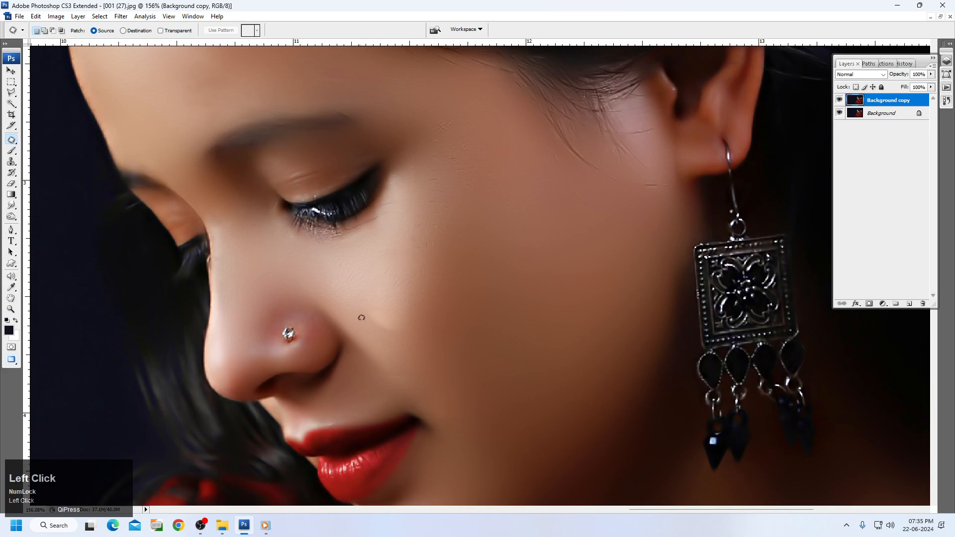
pyautogui.moveTo(362, 318); pyautogui.dragTo(365, 306)
pyautogui.moveTo(378, 320); pyautogui.dragTo(352, 296)
pyautogui.click(386, 333)
# Step: Try patching the long strip of cheek skin below the outer eye corner, and undo the patches
pyautogui.moveTo(387, 337)
pyautogui.mouseDown()
pyautogui.moveTo(406, 331)
pyautogui.moveTo(438, 225)
pyautogui.moveTo(412, 219)
pyautogui.moveTo(389, 338)
pyautogui.mouseUp()
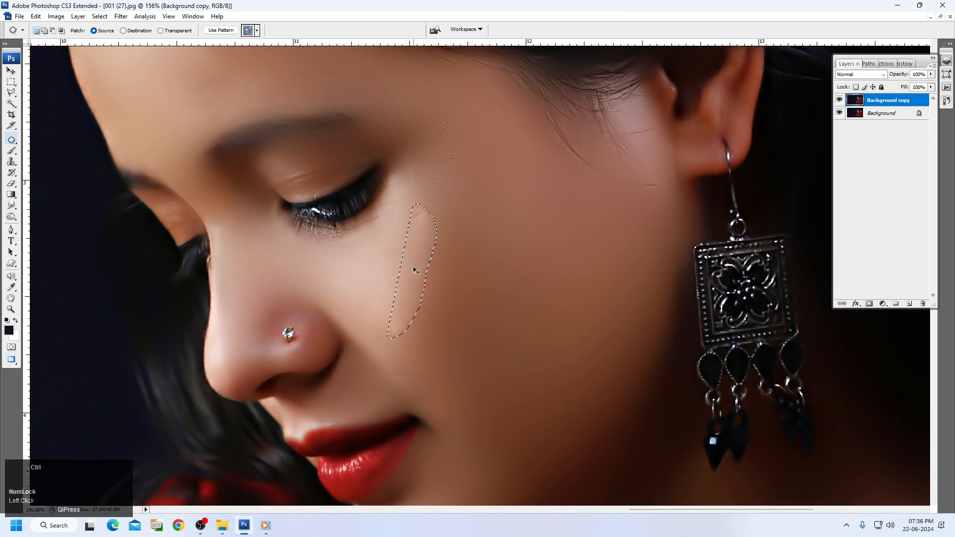
pyautogui.hotkey('ctrl', 'z')
pyautogui.moveTo(413, 267); pyautogui.dragTo(395, 267)
pyautogui.click(442, 194)
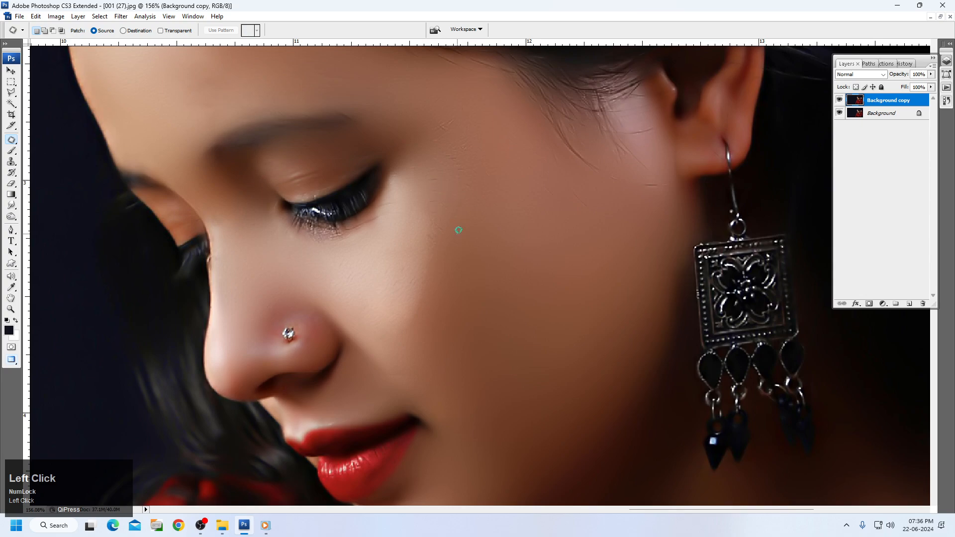
pyautogui.hotkey('ctrl', 'z')
pyautogui.hotkey('ctrl', 'z')
pyautogui.hotkey('ctrl', 'alt', 'z')
pyautogui.hotkey('ctrl', 'alt', 'z')
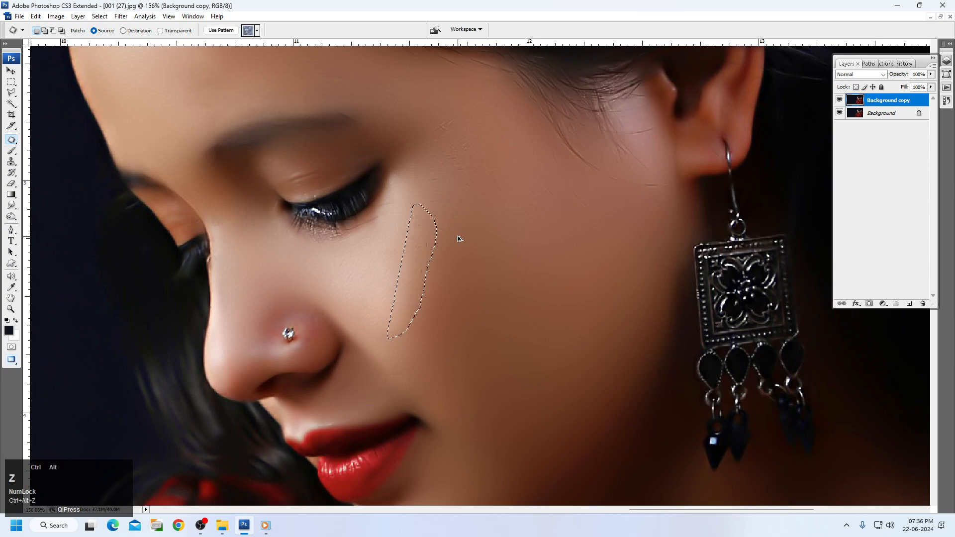
pyautogui.click(458, 234)
# Step: Smudge the upper cheek and the skin beside the outer eye corner smooth with a size 70 brush
pyautogui.press('w')
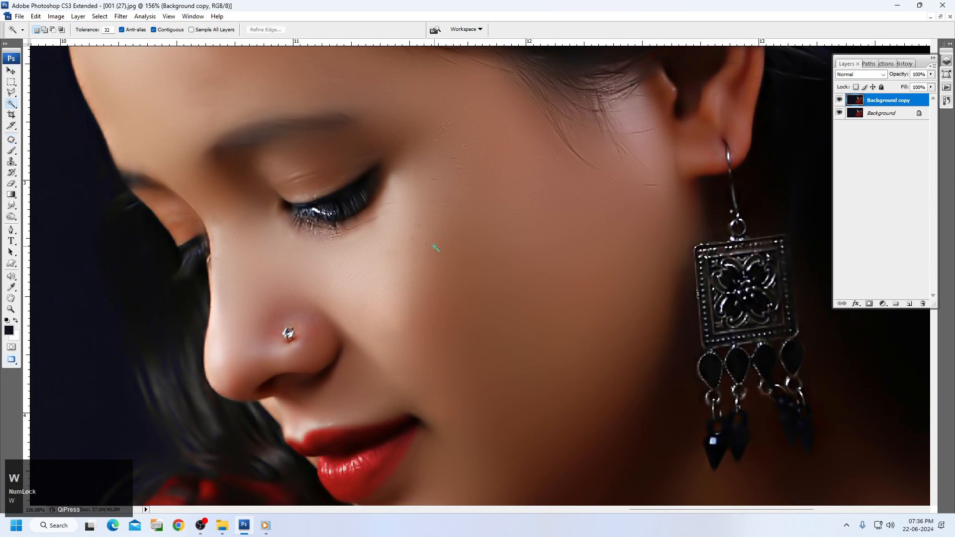
pyautogui.press('r')
pyautogui.press(']')
pyautogui.press(']')
pyautogui.press(']')
pyautogui.moveTo(417, 234)
pyautogui.mouseDown()
pyautogui.moveTo(415, 255)
pyautogui.moveTo(390, 283)
pyautogui.mouseUp()
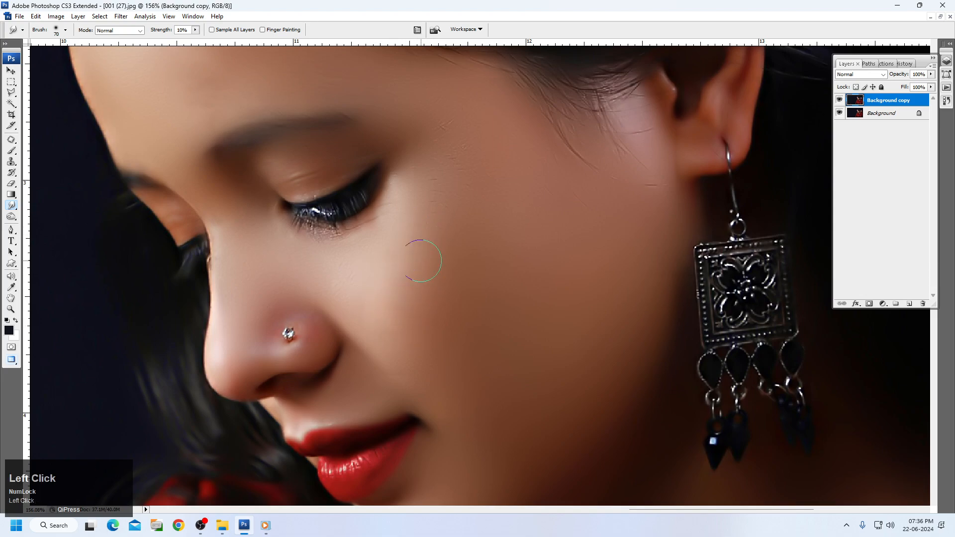
pyautogui.moveTo(442, 190)
pyautogui.mouseDown()
pyautogui.moveTo(471, 170)
pyautogui.moveTo(408, 294)
pyautogui.moveTo(388, 271)
pyautogui.mouseUp()
pyautogui.moveTo(450, 137)
pyautogui.mouseDown()
pyautogui.moveTo(553, 164)
pyautogui.moveTo(577, 199)
pyautogui.moveTo(614, 214)
pyautogui.moveTo(631, 242)
pyautogui.mouseUp()
# Step: Smudge the cheek skin between the nostril and the corner of the mouth
pyautogui.press('space')
pyautogui.moveTo(562, 346); pyautogui.dragTo(595, 79)
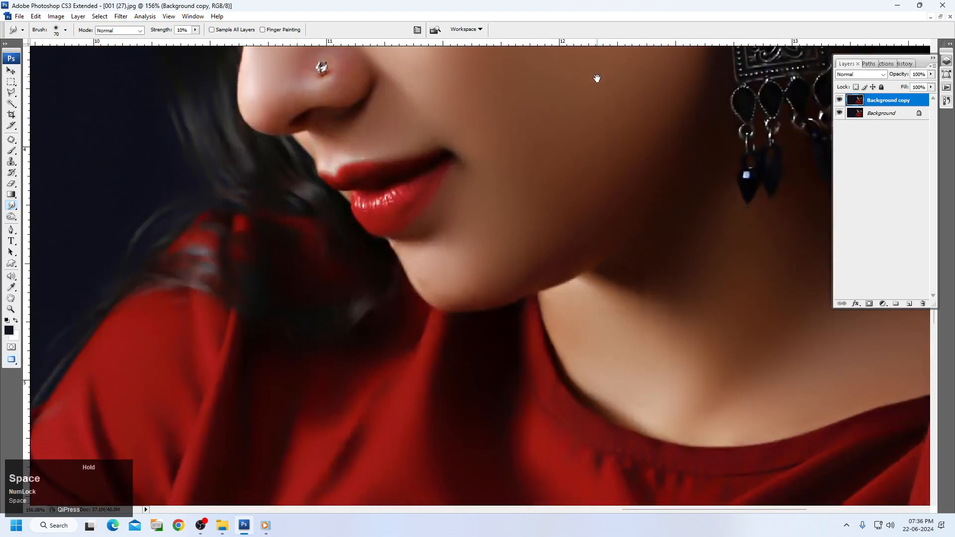
pyautogui.moveTo(703, 331)
pyautogui.mouseDown()
pyautogui.moveTo(478, 299)
pyautogui.moveTo(497, 292)
pyautogui.moveTo(448, 288)
pyautogui.moveTo(441, 300)
pyautogui.mouseUp()
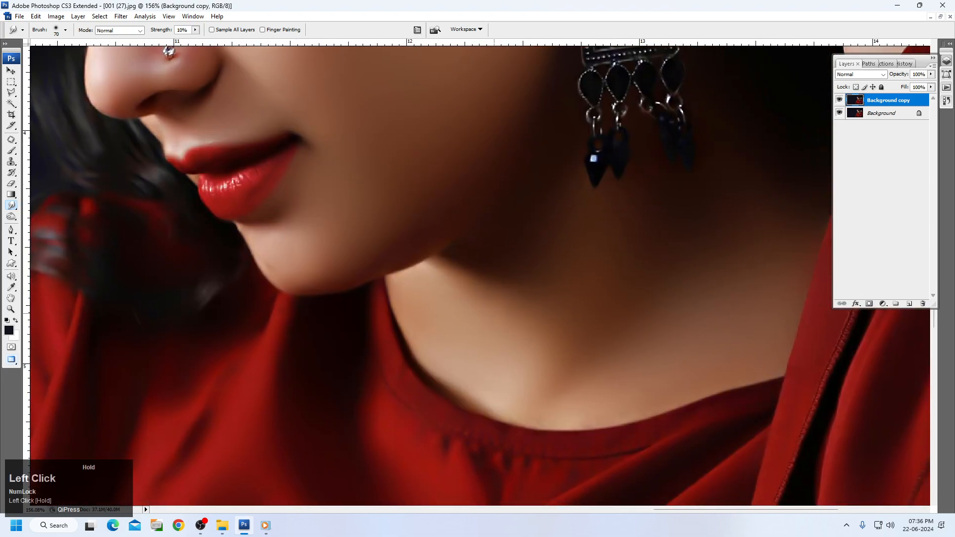
pyautogui.press('space')
pyautogui.moveTo(514, 192); pyautogui.dragTo(532, 393)
pyautogui.moveTo(443, 167)
pyautogui.mouseDown()
pyautogui.moveTo(434, 244)
pyautogui.moveTo(448, 154)
pyautogui.mouseUp()
pyautogui.click(290, 253)
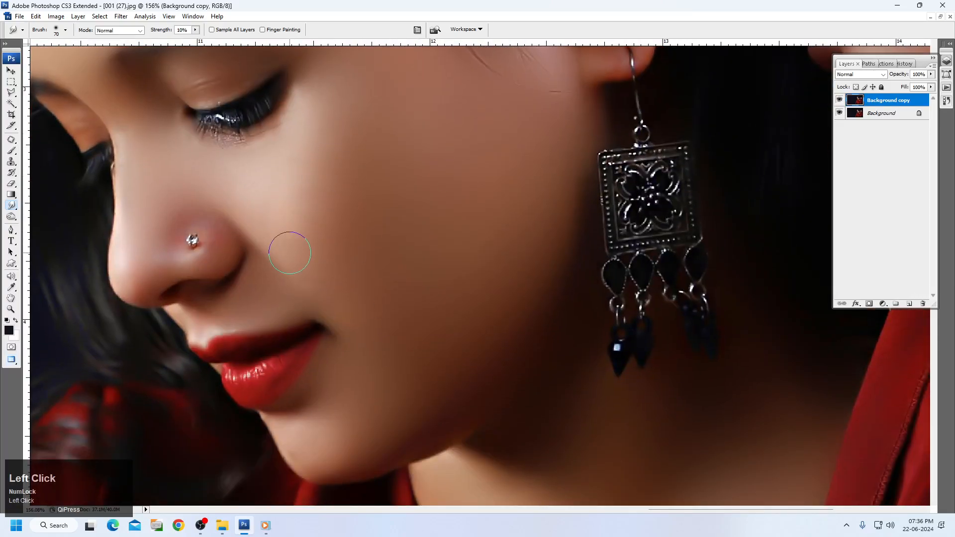
# Step: Blend the forehead highlight into the surrounding skin using the Smudge tool with a size 175 brush
pyautogui.press('space')
pyautogui.moveTo(311, 171); pyautogui.dragTo(465, 388)
pyautogui.click(230, 121)
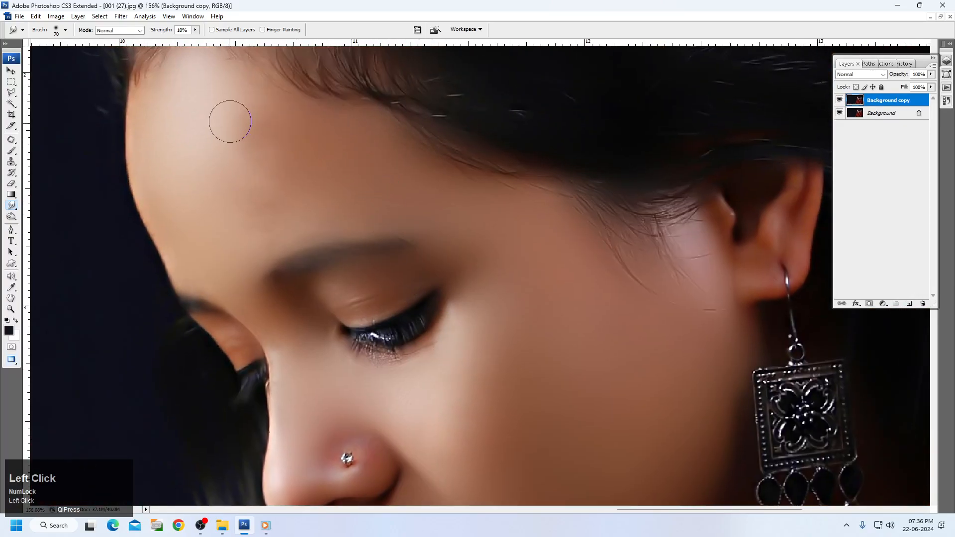
pyautogui.press(']')
pyautogui.press(']')
pyautogui.press(']')
pyautogui.press(']')
pyautogui.press(']')
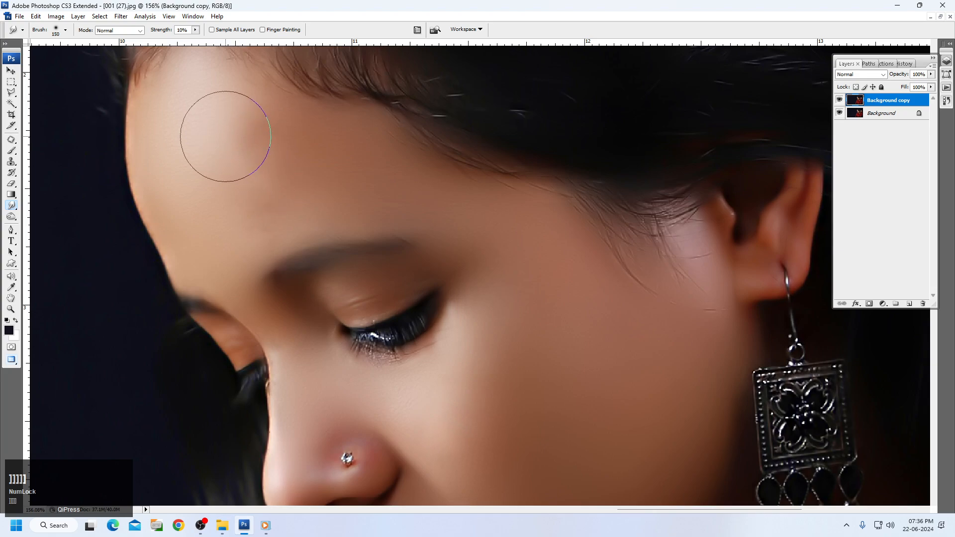
pyautogui.press(']')
pyautogui.moveTo(214, 133)
pyautogui.mouseDown()
pyautogui.moveTo(285, 155)
pyautogui.moveTo(260, 186)
pyautogui.moveTo(210, 170)
pyautogui.moveTo(240, 197)
pyautogui.moveTo(206, 184)
pyautogui.moveTo(232, 165)
pyautogui.moveTo(230, 144)
pyautogui.moveTo(327, 179)
pyautogui.moveTo(239, 171)
pyautogui.moveTo(264, 175)
pyautogui.moveTo(226, 130)
pyautogui.moveTo(294, 154)
pyautogui.mouseUp()
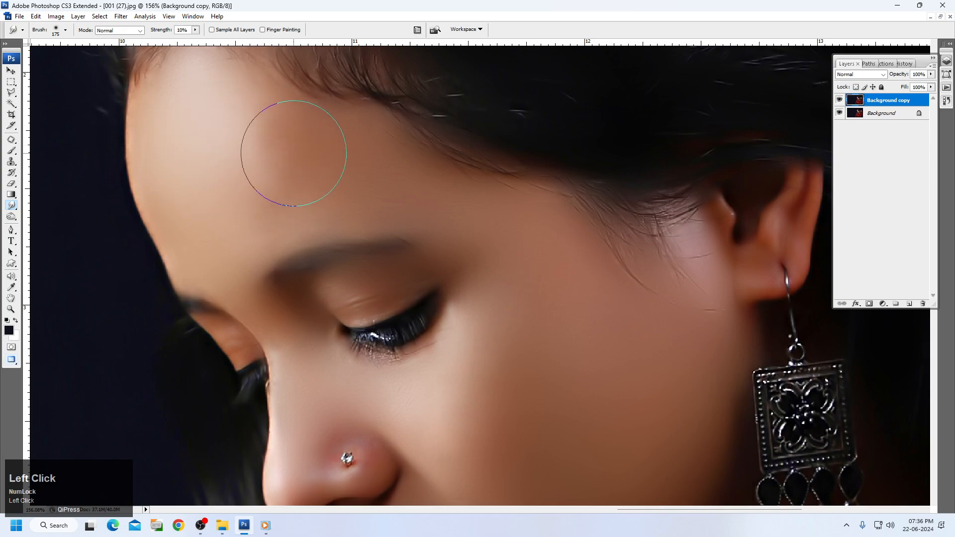
# Step: Select the mid-tone forehead skin with the Magic Wand, feather it by 30 pixels, and lighten its midtones slightly with Levels
pyautogui.press('w')
pyautogui.click(273, 160)
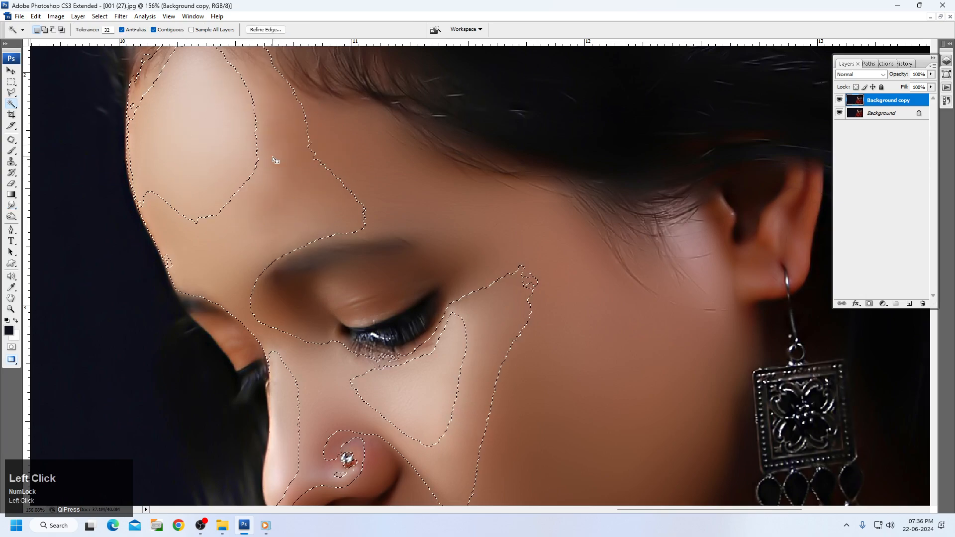
pyautogui.hotkey('shift', 'F6')
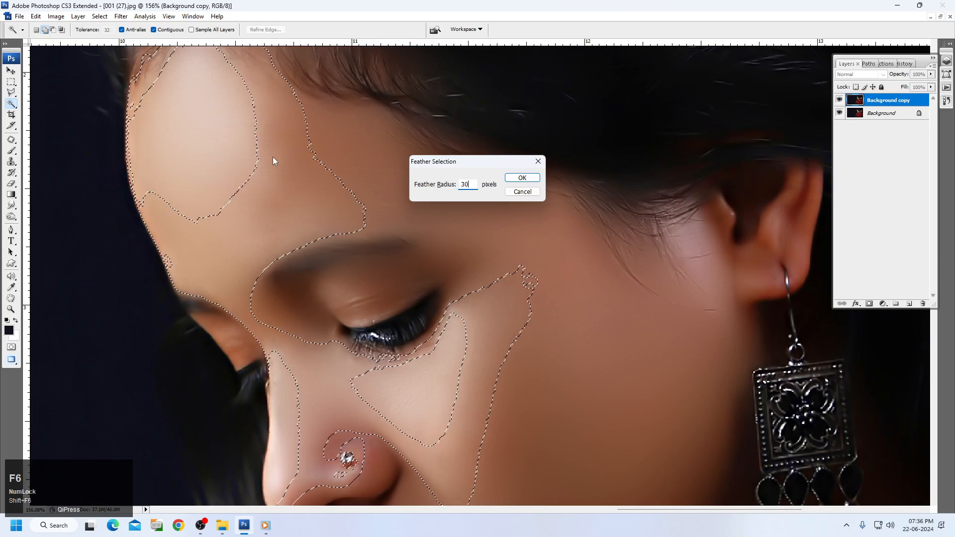
pyautogui.press('Return')
pyautogui.hotkey('ctrl', 'l')
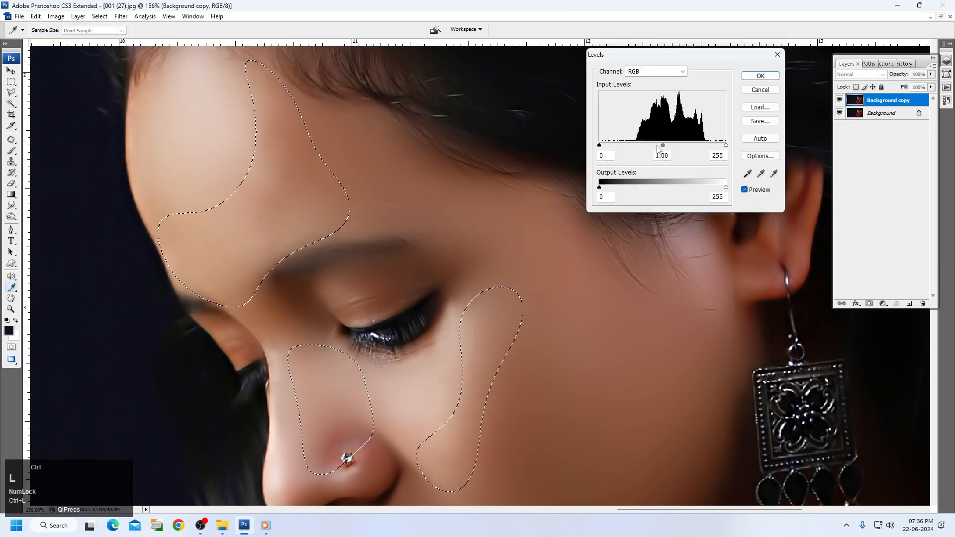
pyautogui.click(662, 146)
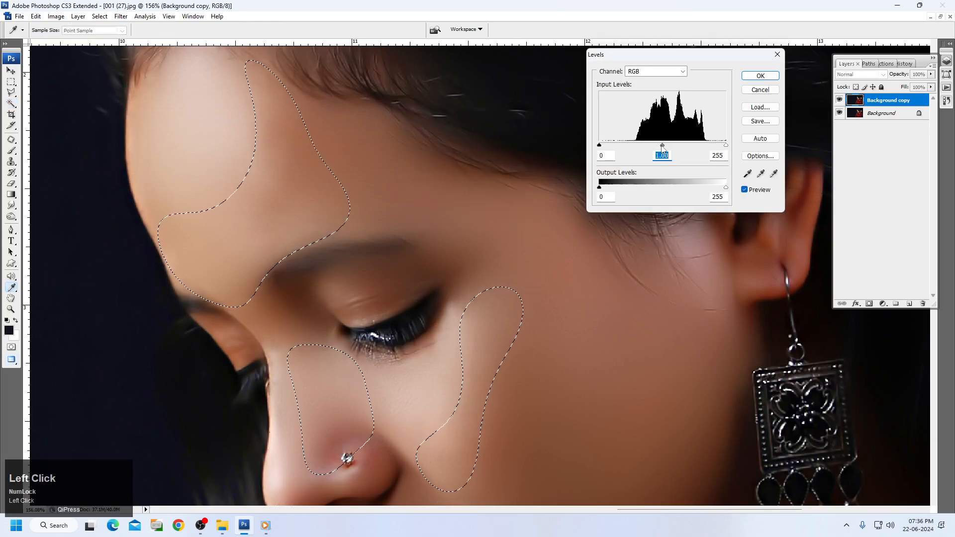
pyautogui.press('Return')
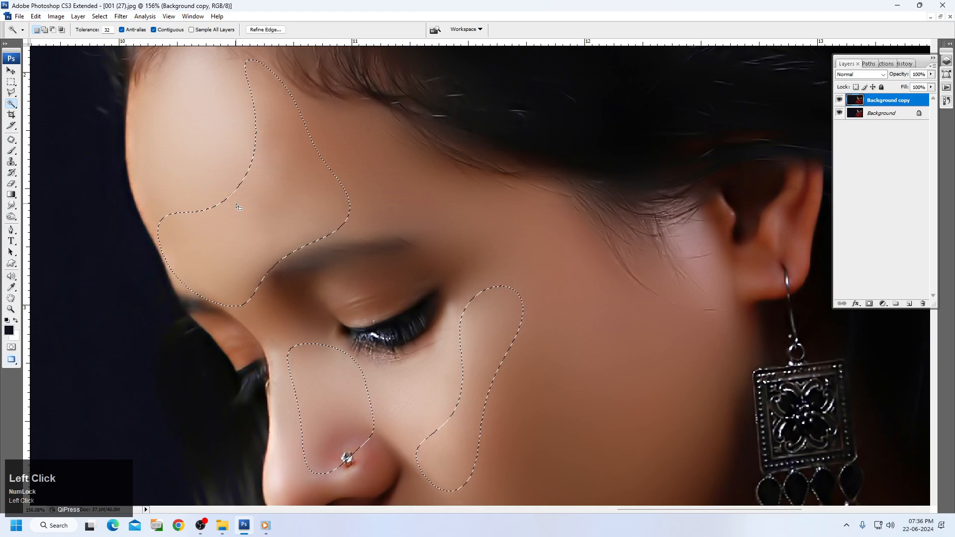
# Step: Clear the selection and brighten the whole Background copy layer with Levels, using a highlight input of 249 and a slight midtone adjustment
pyautogui.press('v')
pyautogui.hotkey('ctrl', 'd')
pyautogui.hotkey('ctrl', 'l')
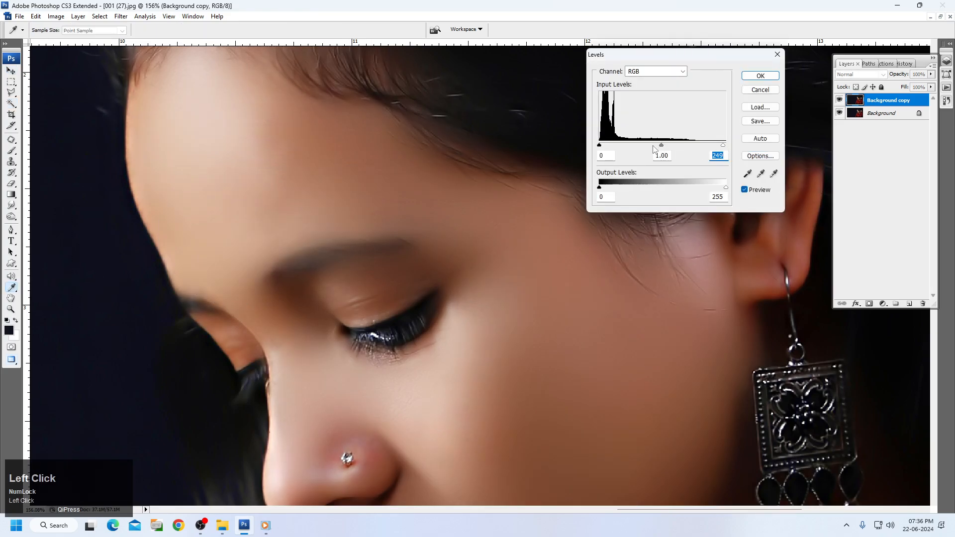
pyautogui.moveTo(656, 147); pyautogui.dragTo(658, 146)
pyautogui.press('Return')
# Step: Compare the retouched portrait with the original around the face by repeatedly hiding and showing the Background copy layer
pyautogui.click(406, 232)
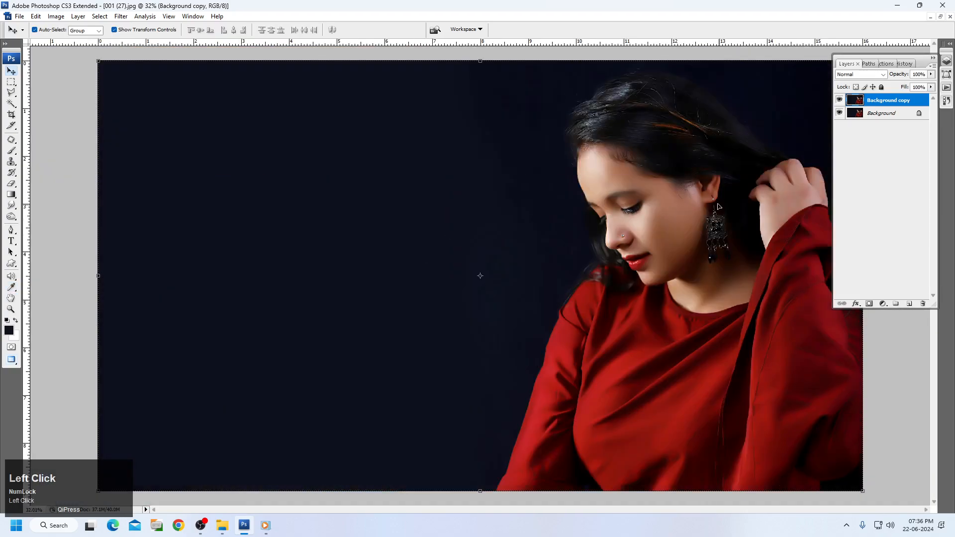
pyautogui.moveTo(508, 99); pyautogui.dragTo(880, 319)
pyautogui.click(839, 101)
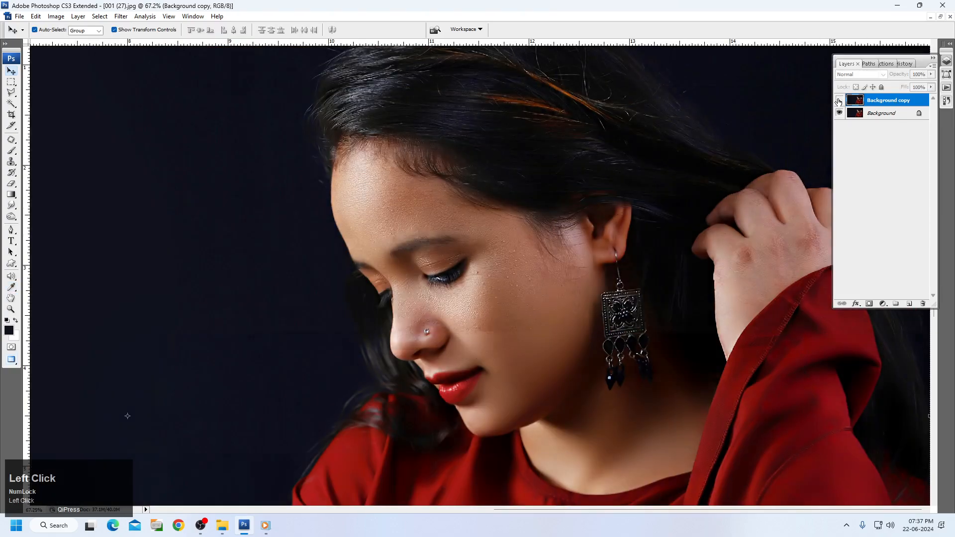
pyautogui.click(838, 101)
pyautogui.click(838, 101)
pyautogui.click(839, 101)
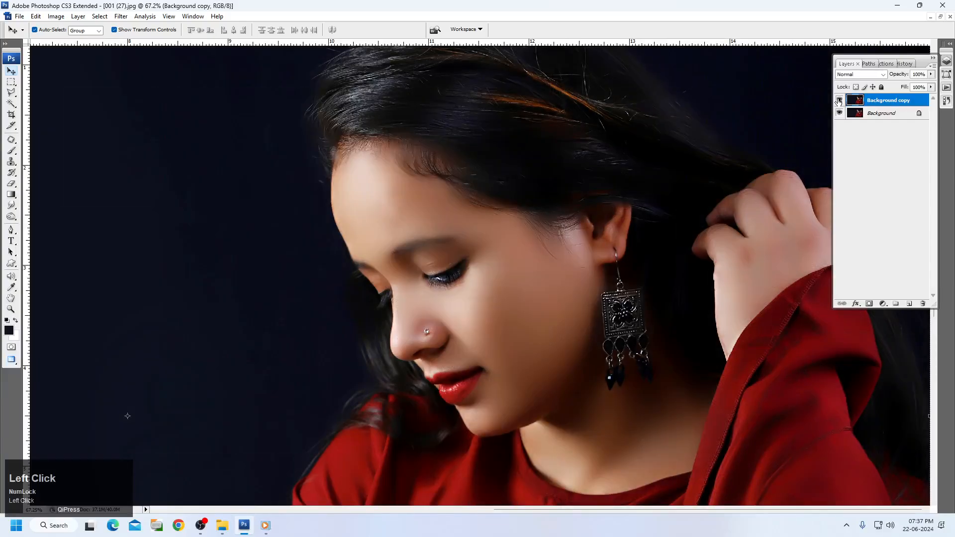
pyautogui.click(838, 101)
pyautogui.click(838, 100)
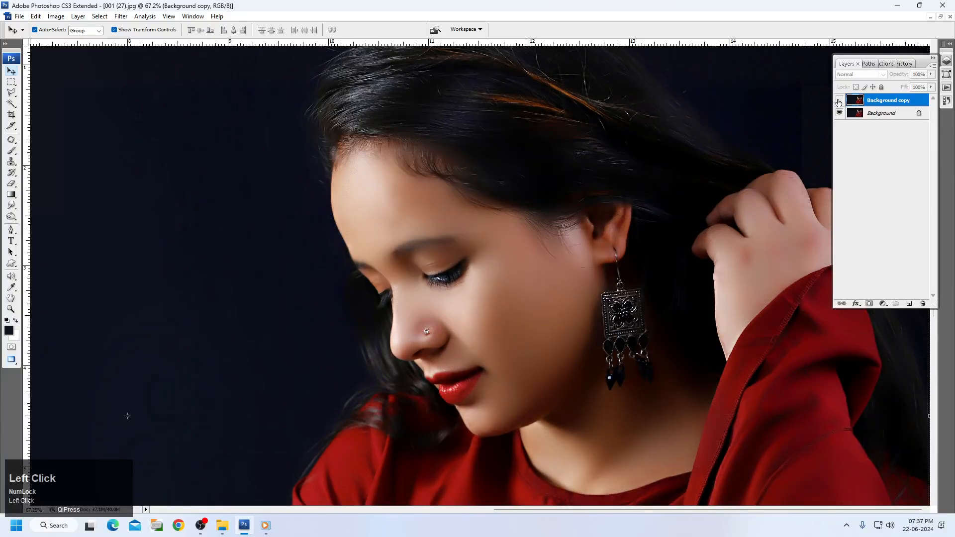
pyautogui.click(839, 101)
pyautogui.click(839, 101)
pyautogui.click(839, 101)
pyautogui.click(838, 101)
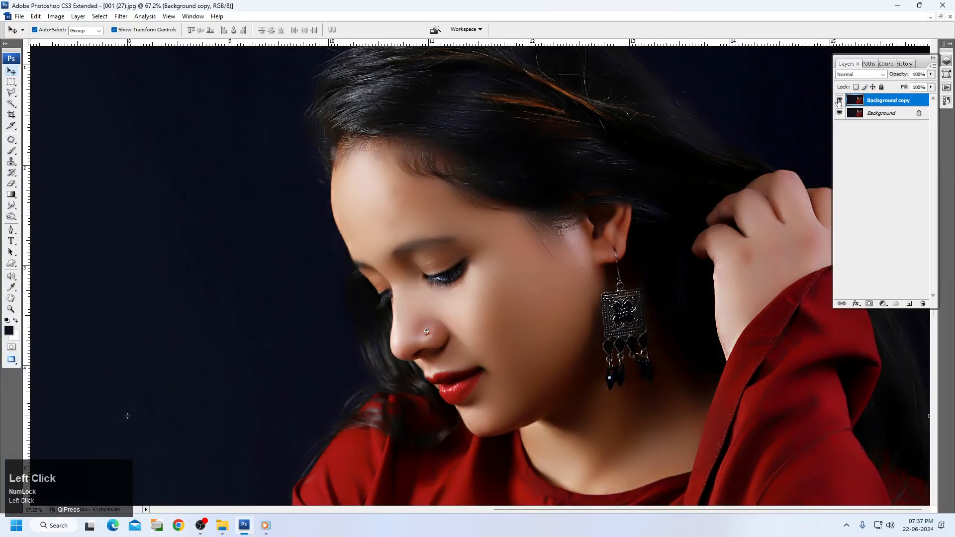
pyautogui.click(839, 101)
pyautogui.click(839, 101)
pyautogui.keyDown('alt'); pyautogui.scroll(-2, 542, 269); pyautogui.keyUp('alt')
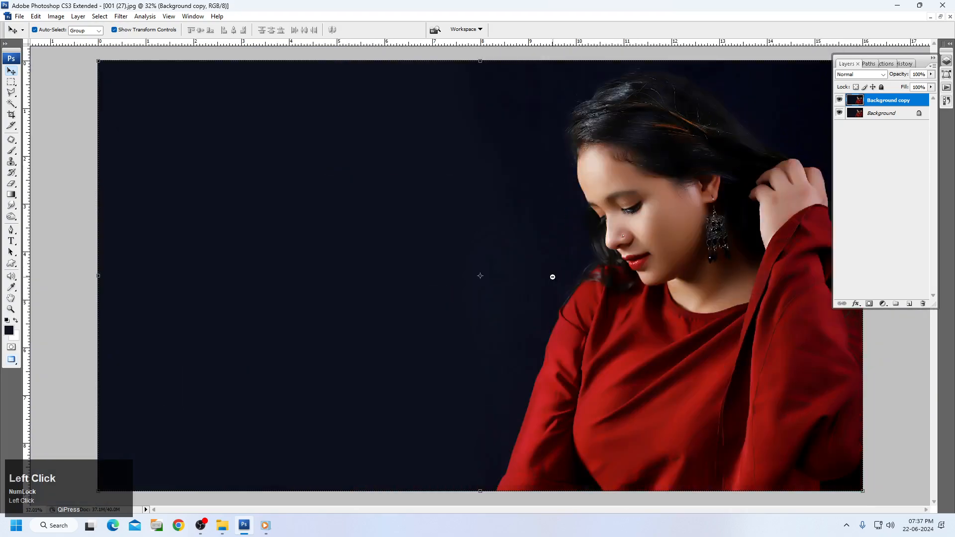
# Step: Start a Myriad Pro Bold text layer in the empty dark area and set the text colour to white (ffffff)
pyautogui.click(10, 240)
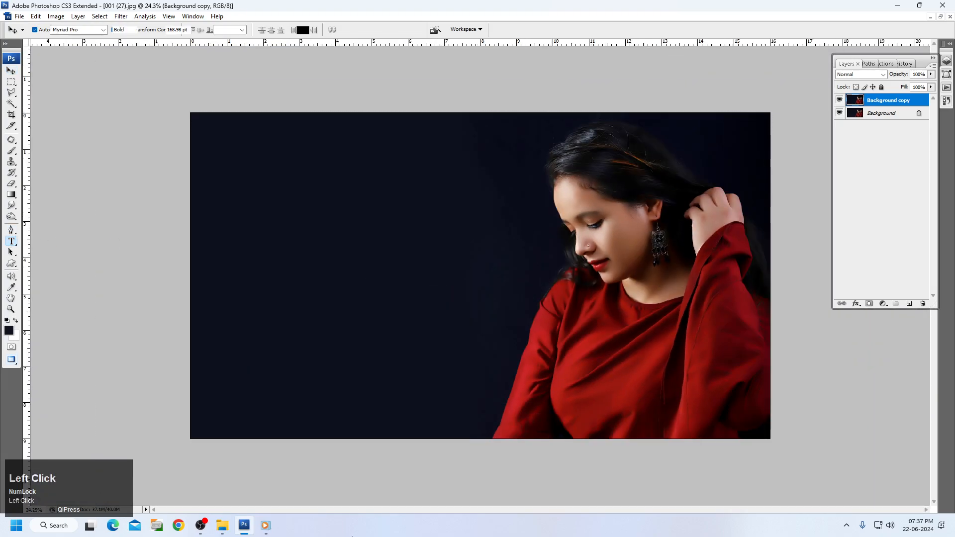
pyautogui.click(235, 200)
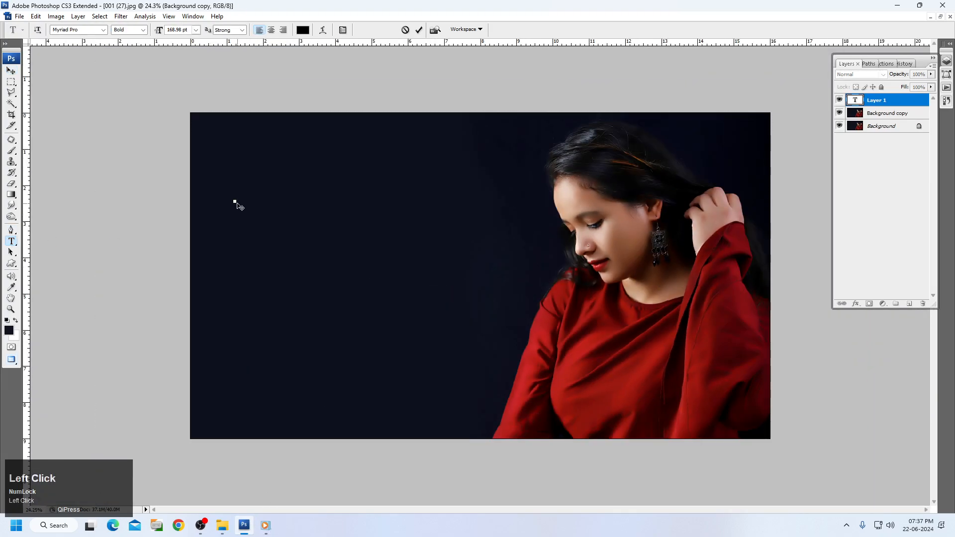
pyautogui.write('fa')
pyautogui.hotkey('ctrl', 'a')
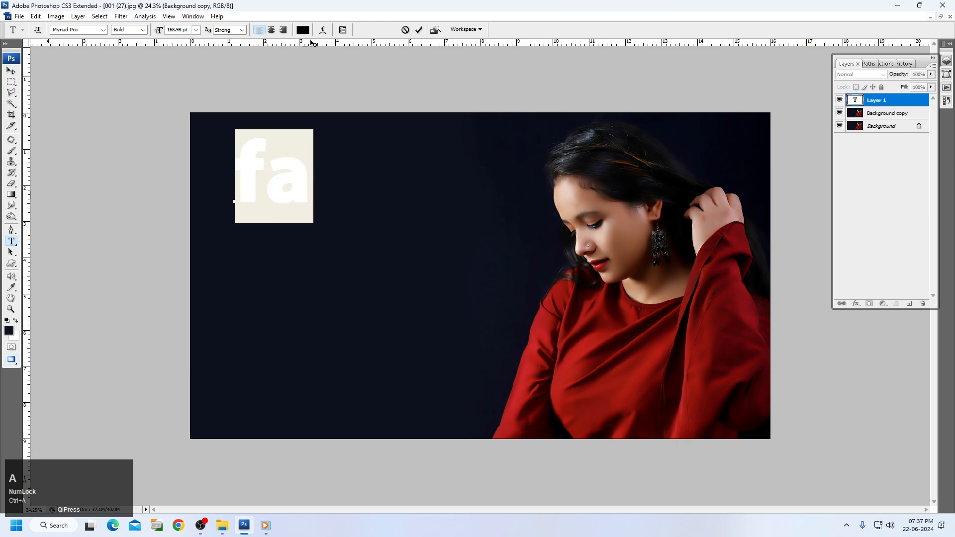
pyautogui.click(308, 29)
pyautogui.moveTo(194, 166); pyautogui.dragTo(72, 122)
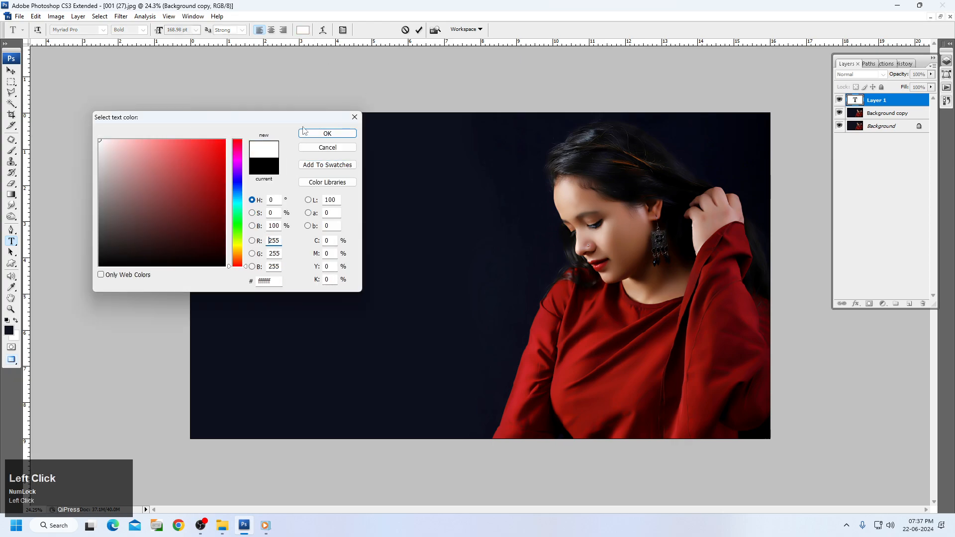
pyautogui.click(341, 135)
# Step: Replace the placeholder letters in the white text layer with the word "Face"
pyautogui.write('f')
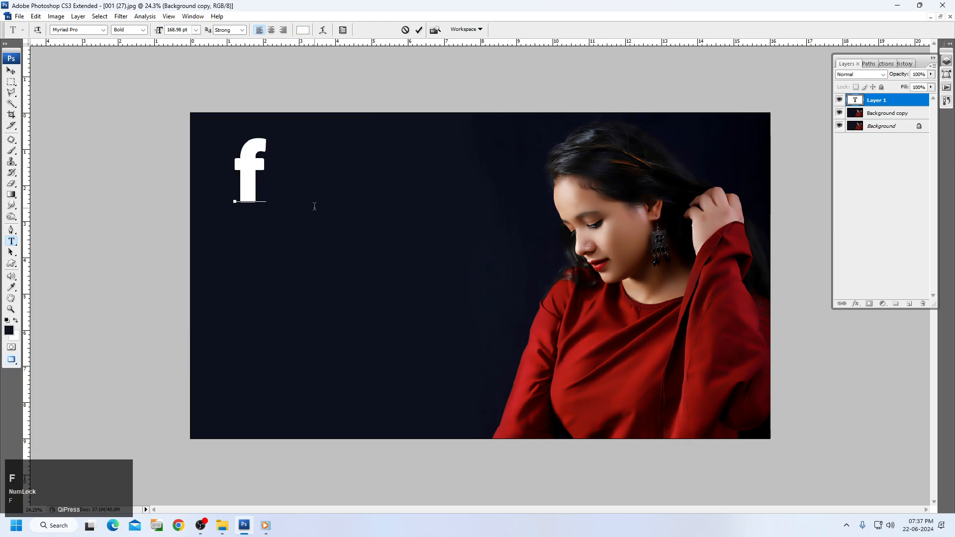
pyautogui.press('Left')
pyautogui.write('Fac')
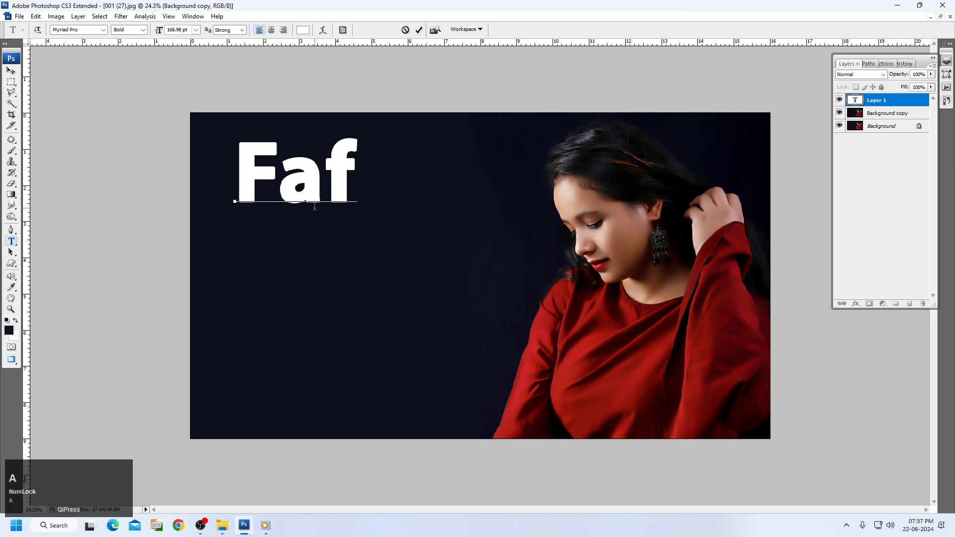
pyautogui.write('e')
pyautogui.press('Delete')
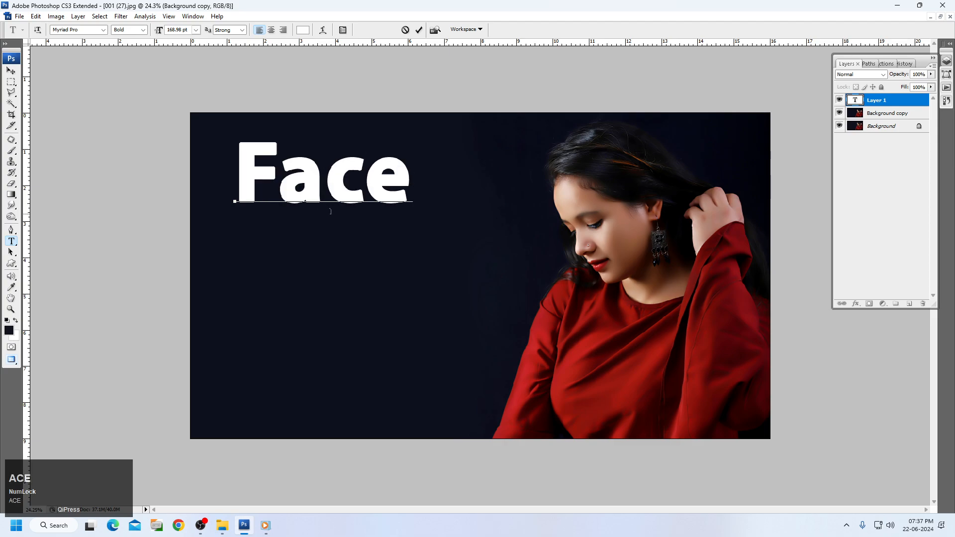
# Step: Enlarge the "Face" text proportionally to about 312 pt so it spans most of the dark area beside the woman
pyautogui.click(11, 70)
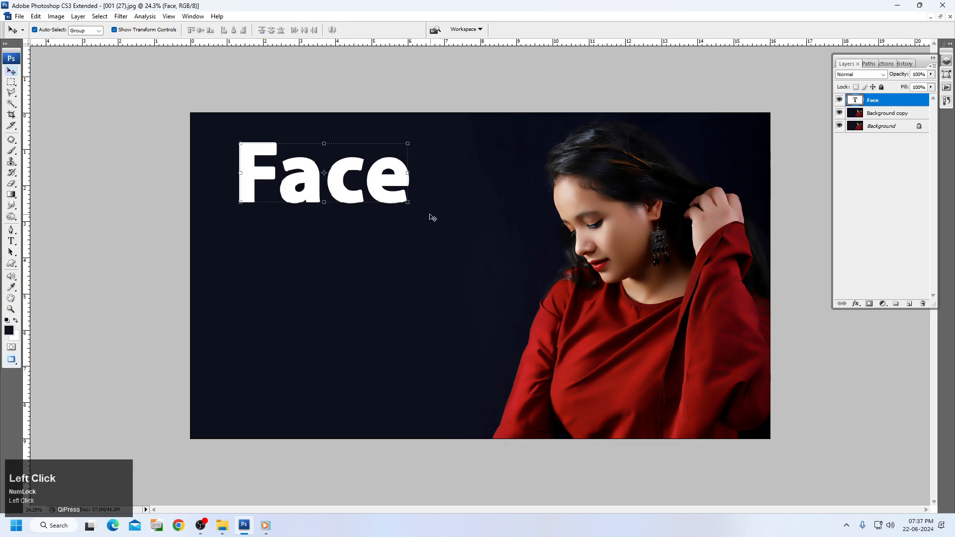
pyautogui.click(408, 202)
pyautogui.moveTo(413, 227); pyautogui.dragTo(469, 224)
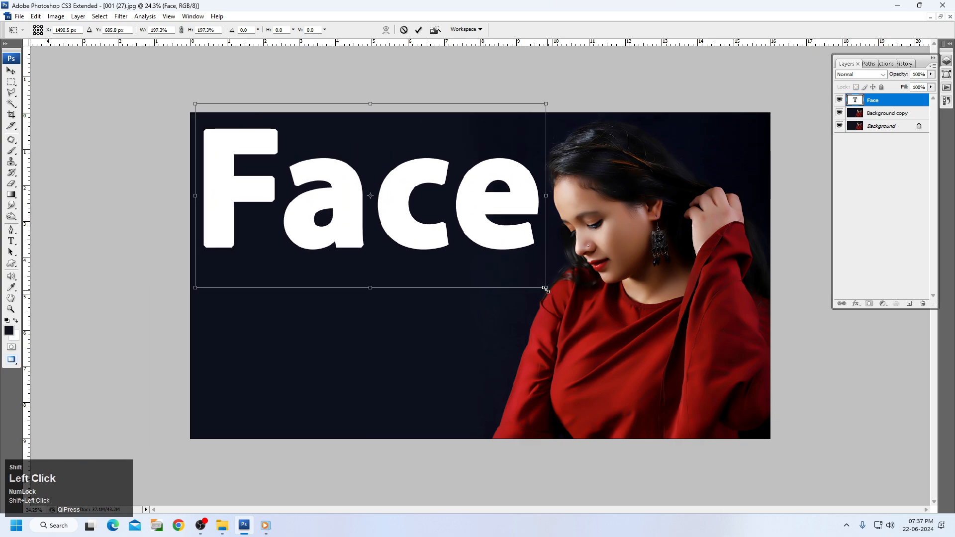
pyautogui.moveTo(546, 290); pyautogui.dragTo(522, 275)
pyautogui.press('Return')
# Step: Duplicate the "Face" text directly below the original and change the copy's wording to "High"
pyautogui.moveTo(465, 195); pyautogui.dragTo(465, 319)
pyautogui.press('t')
pyautogui.click(419, 326)
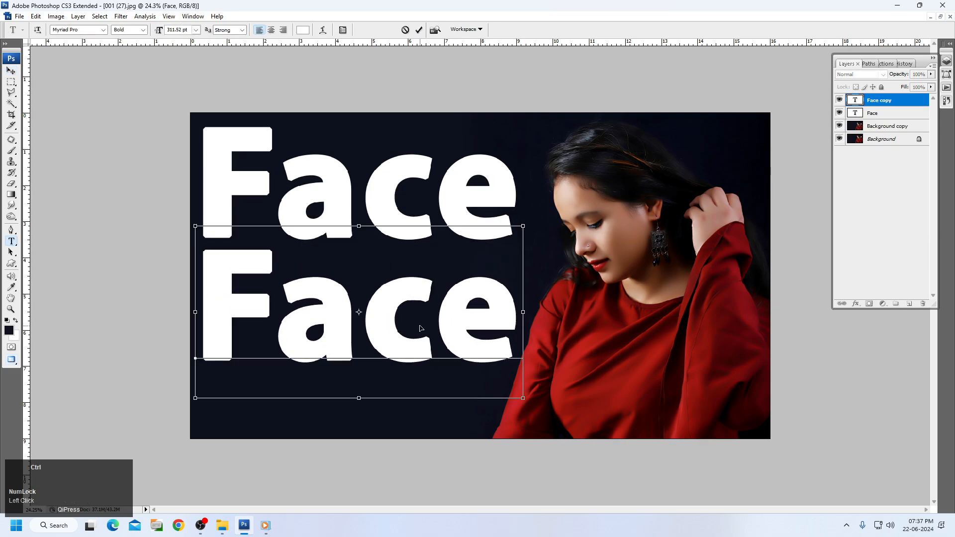
pyautogui.hotkey('ctrl', 'a')
pyautogui.write('High')
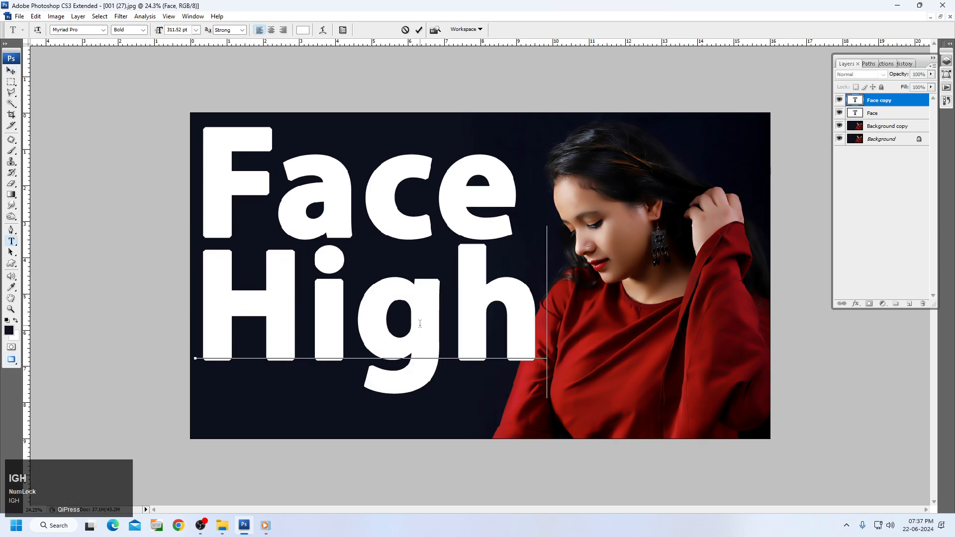
pyautogui.press('KP_Enter')
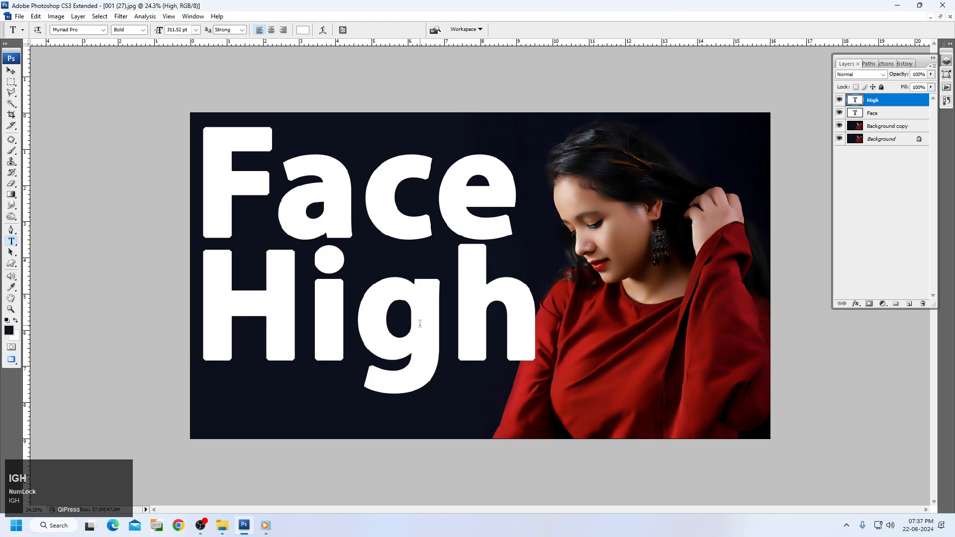
# Step: Scale the "High" text down proportionally to about 217 pt and line up its start beneath the "F" of "Face"
pyautogui.press('v')
pyautogui.moveTo(535, 247); pyautogui.dragTo(493, 247)
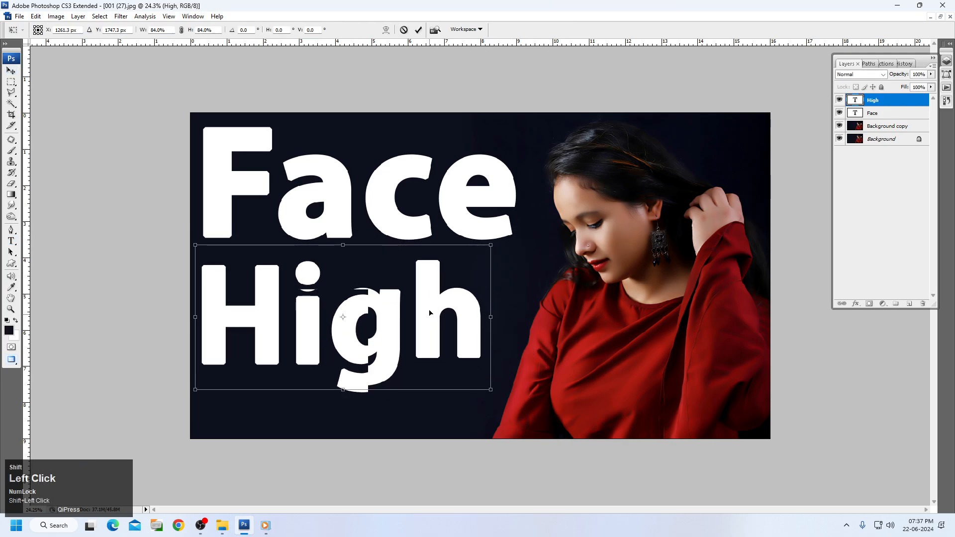
pyautogui.moveTo(430, 312); pyautogui.dragTo(434, 302)
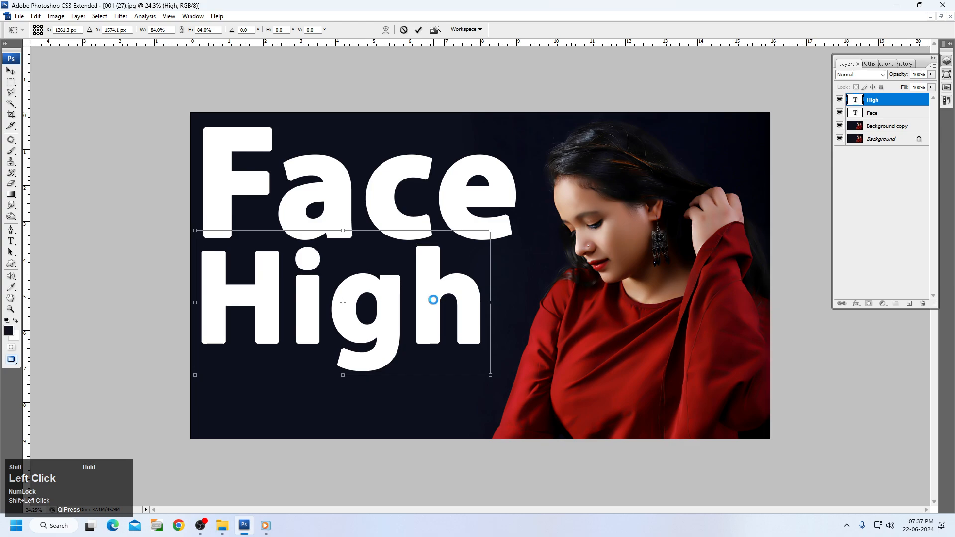
pyautogui.click(485, 373)
pyautogui.moveTo(492, 377); pyautogui.dragTo(459, 362)
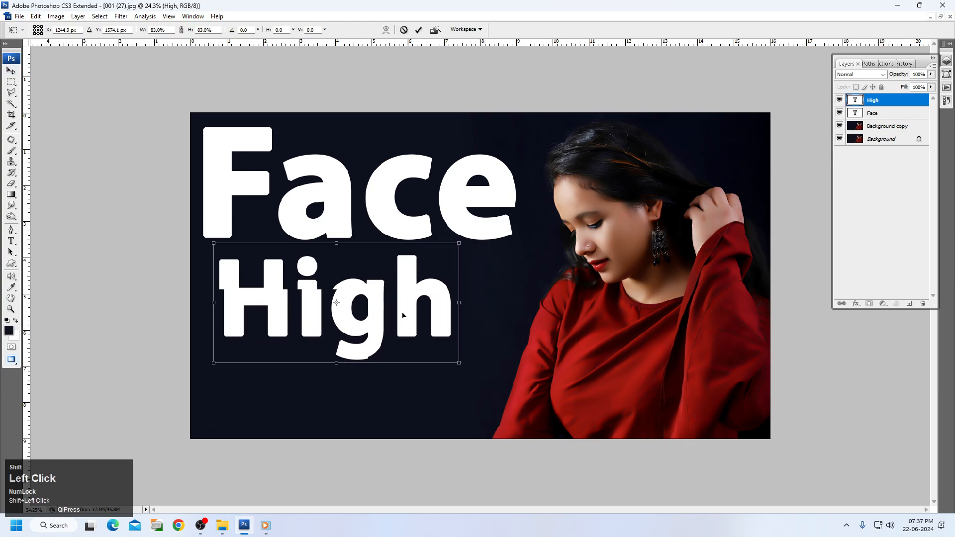
pyautogui.moveTo(403, 314); pyautogui.dragTo(393, 316)
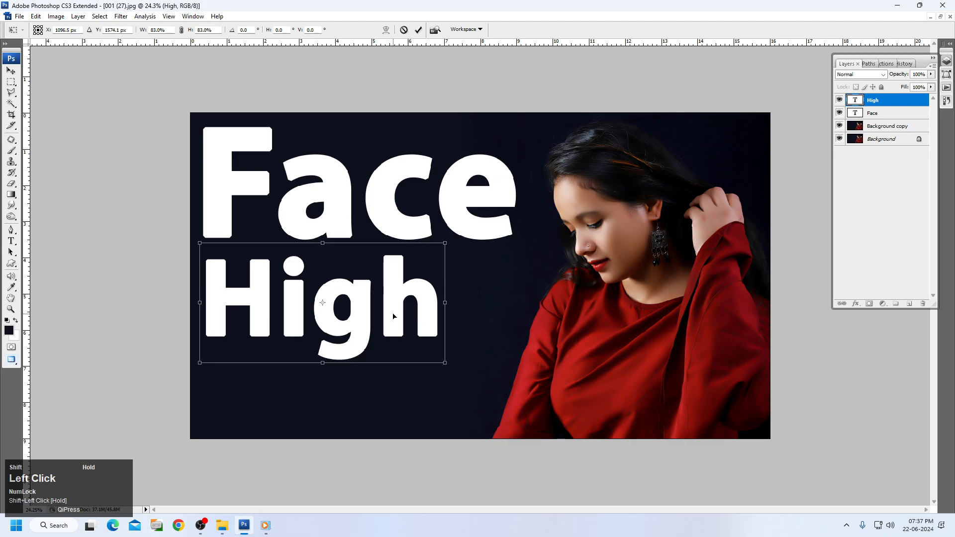
pyautogui.doubleClick(393, 316)
# Step: Duplicate the "High" text below itself and change the copy's wording to "Filter"
pyautogui.moveTo(336, 309); pyautogui.dragTo(336, 396)
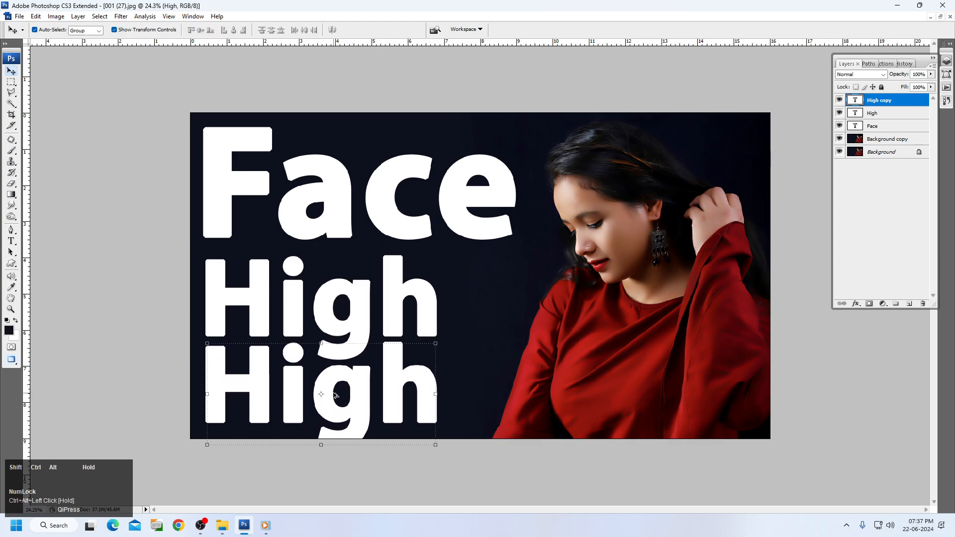
pyautogui.press('t')
pyautogui.click(333, 393)
pyautogui.hotkey('ctrl', 'a')
pyautogui.write('F')
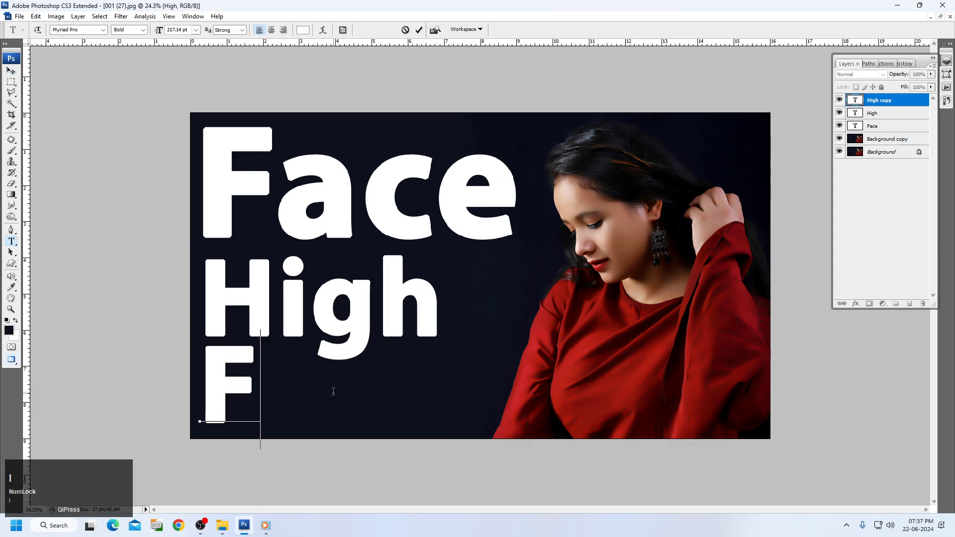
pyautogui.write('ilter')
pyautogui.hotkey('ctrl', 'Return')
# Step: Scale the "Filter" text down proportionally so it fits below "High" without overlapping it
pyautogui.press('v')
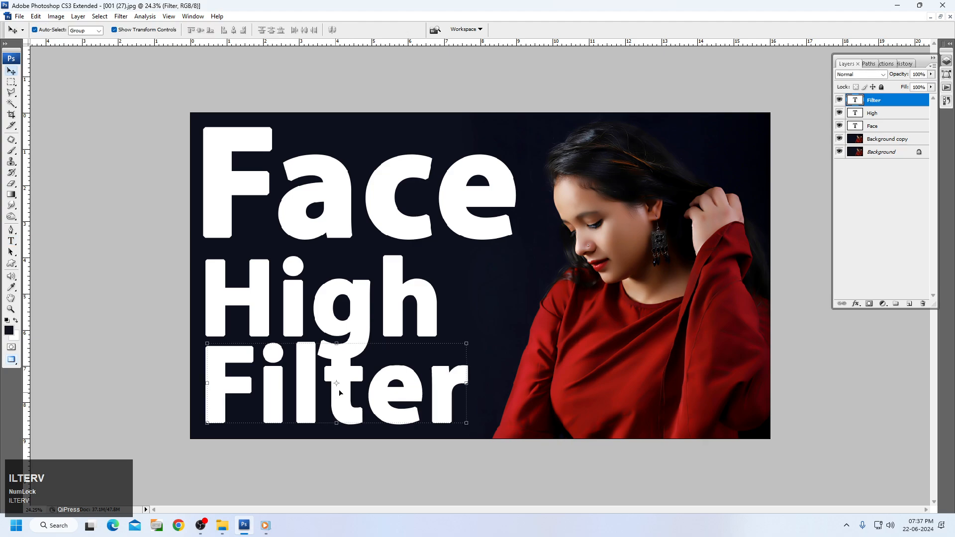
pyautogui.click(472, 346)
pyautogui.moveTo(473, 328); pyautogui.dragTo(429, 349)
pyautogui.doubleClick(389, 372)
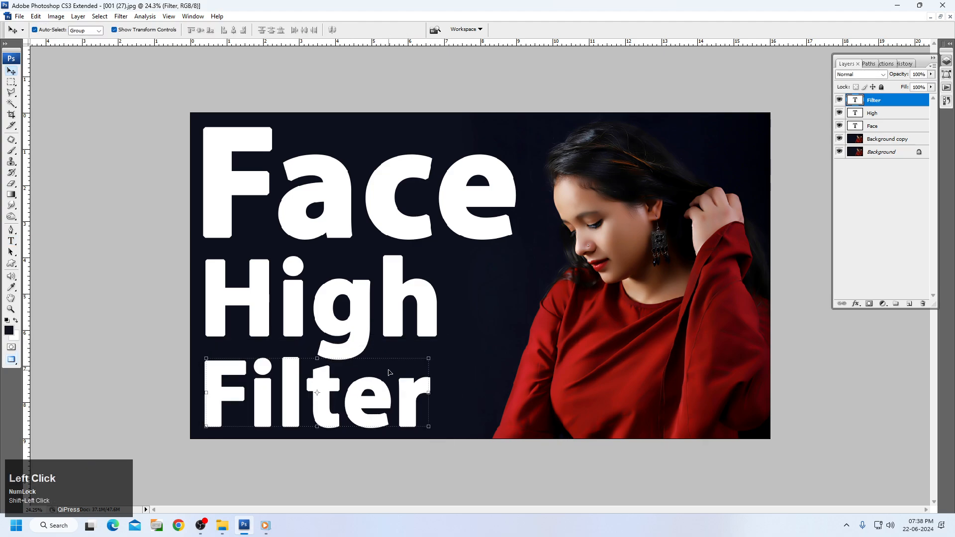
# Step: Nudge the "High" and "Filter" lines slightly upward together, and distribute all three text layers by their vertical centres
pyautogui.keyDown('shift'); pyautogui.click(354, 293); pyautogui.keyUp('shift')
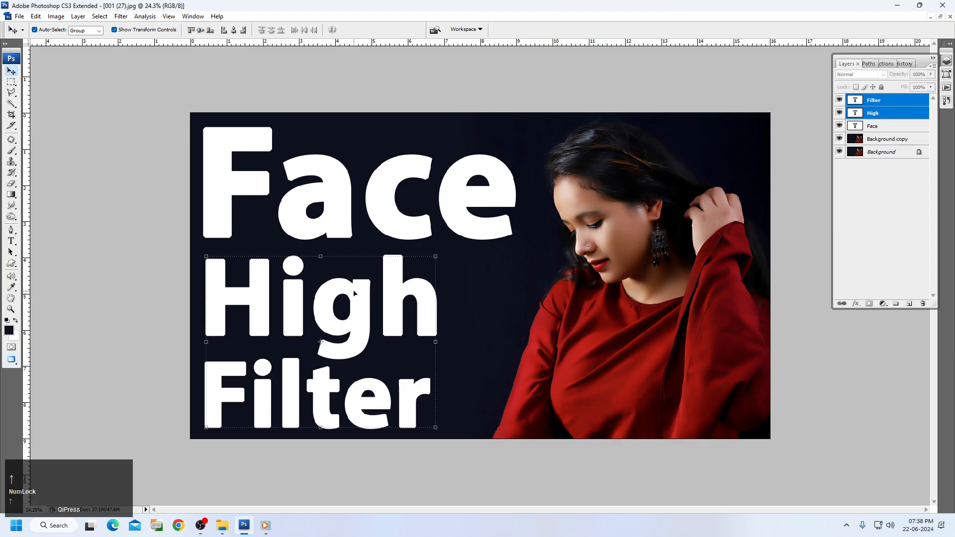
pyautogui.press('Up')
pyautogui.press('Up')
pyautogui.press('Up')
pyautogui.press('Up')
pyautogui.press('Up')
pyautogui.press('Up')
pyautogui.press('Up')
pyautogui.press('Up')
pyautogui.press('Up')
pyautogui.press('Up')
pyautogui.keyDown('shift'); pyautogui.click(329, 198); pyautogui.keyUp('shift')
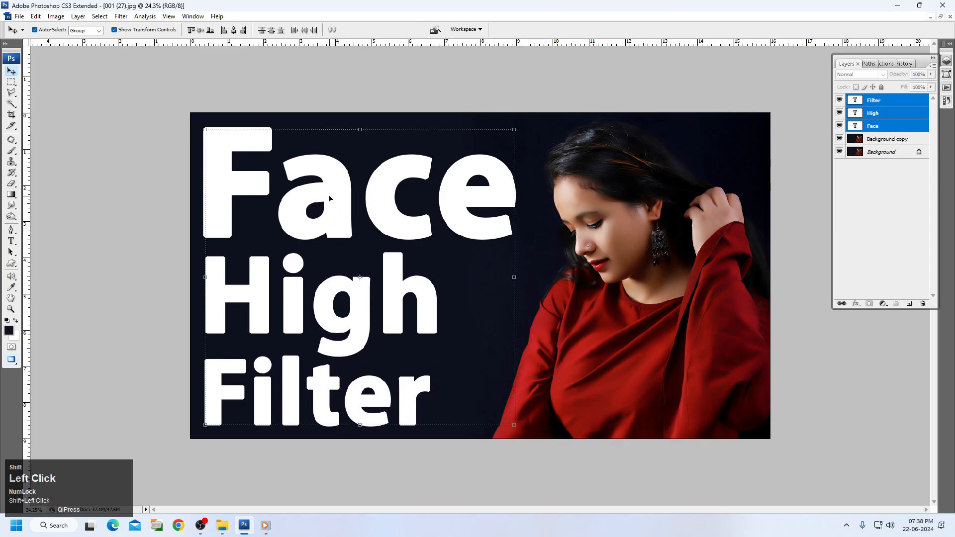
pyautogui.click(273, 33)
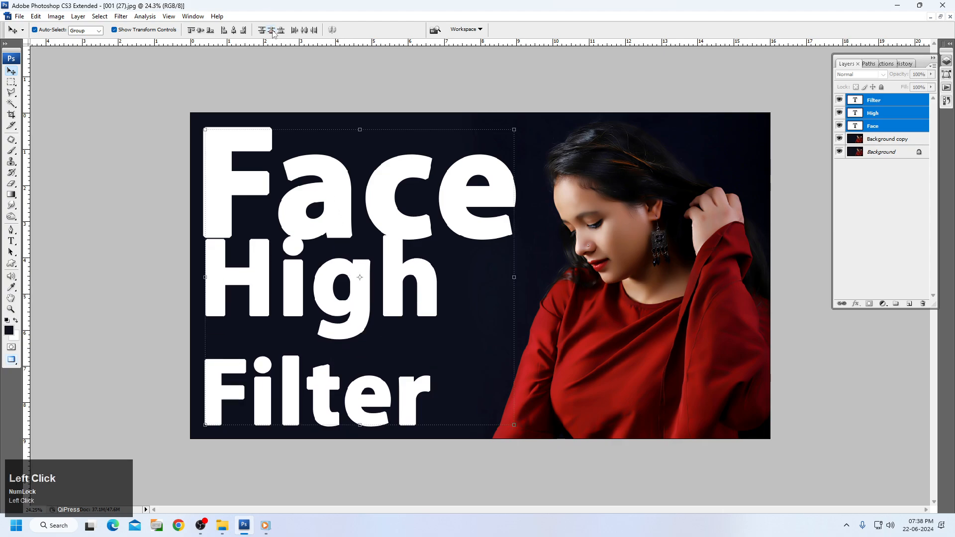
# Step: Distribute the three text layers horizontally, and align their left edges
pyautogui.click(305, 31)
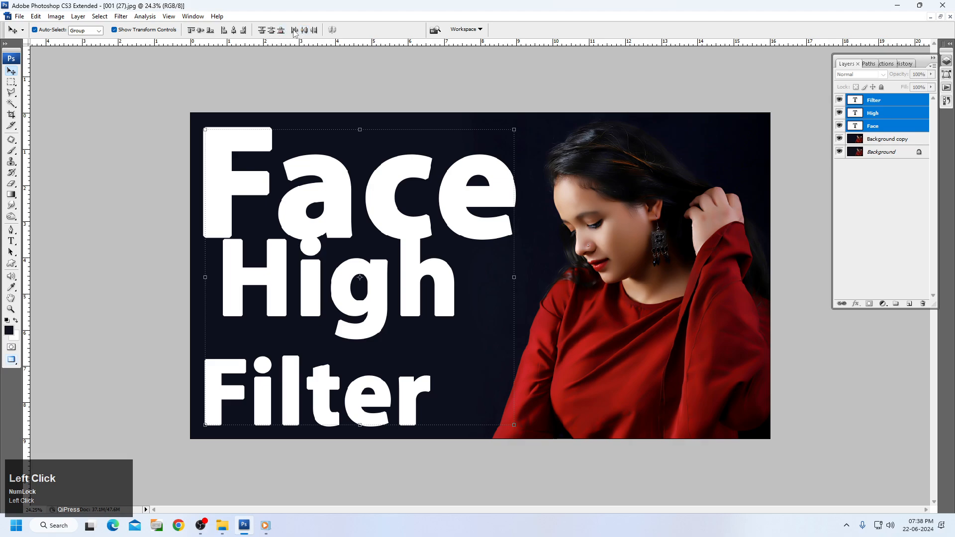
pyautogui.click(294, 31)
pyautogui.click(223, 30)
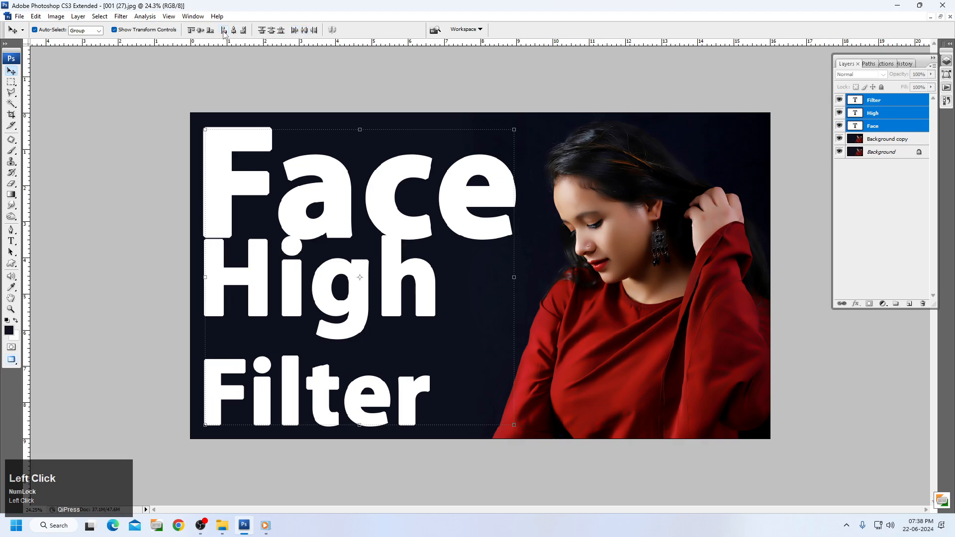
# Step: Nudge the "High" text downward so it sits clear between "Face" and "Filter"
pyautogui.click(362, 309)
pyautogui.hotkey('shift', 'Down')
pyautogui.hotkey('shift', 'Down')
pyautogui.hotkey('shift', 'Down')
pyautogui.hotkey('shift', 'Down')
pyautogui.hotkey('shift', 'Down')
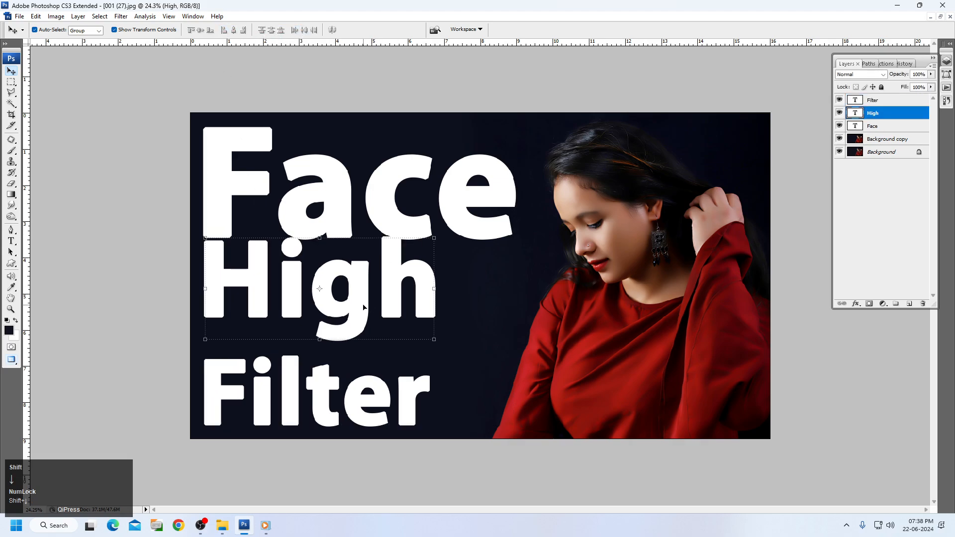
pyautogui.hotkey('shift', 'Down')
pyautogui.hotkey('shift', 'Down')
pyautogui.hotkey('shift', 'Down')
pyautogui.hotkey('shift', 'Down')
pyautogui.hotkey('shift', 'Down')
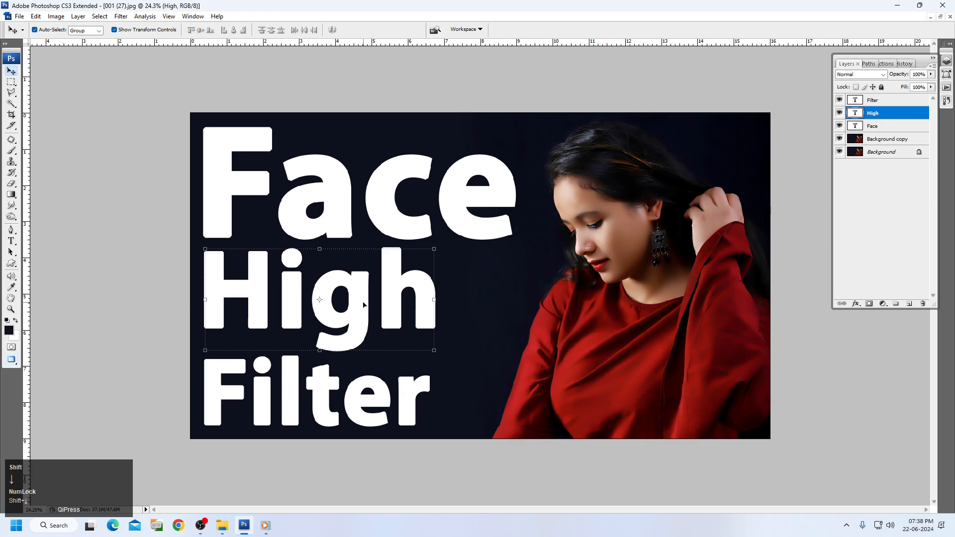
# Step: Group the "Face", "High" and "Filter" text layers together
pyautogui.keyDown('shift'); pyautogui.click(342, 219); pyautogui.keyUp('shift')
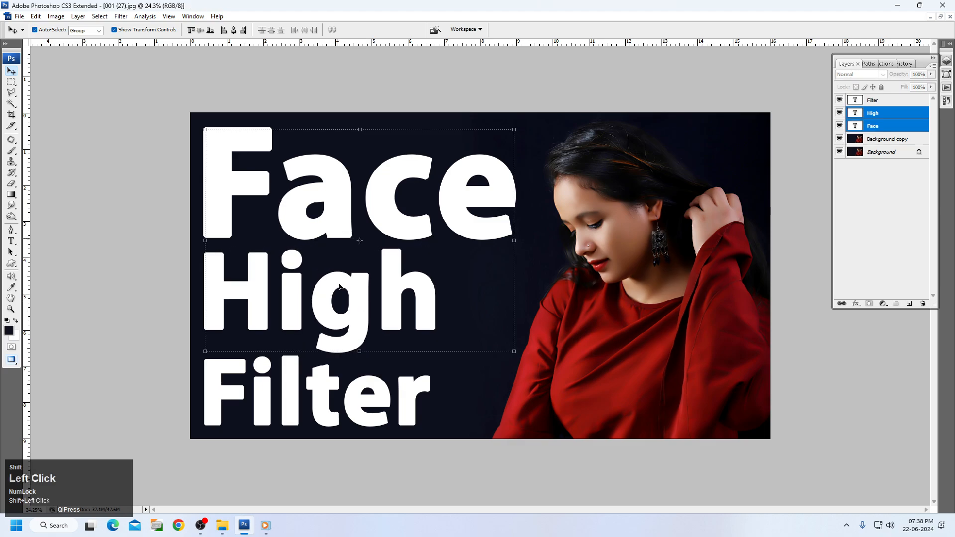
pyautogui.keyDown('shift'); pyautogui.click(326, 408); pyautogui.keyUp('shift')
pyautogui.hotkey('ctrl', 'g')
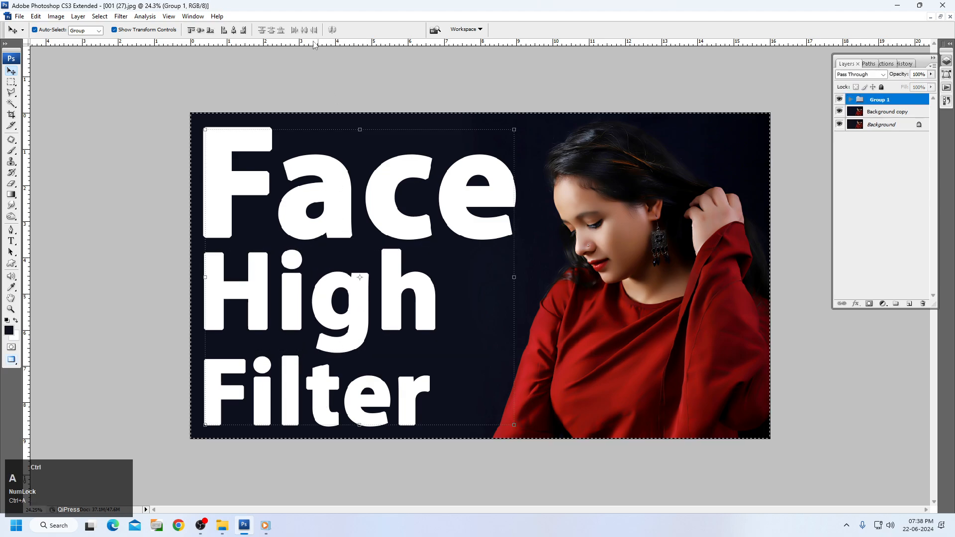
# Step: Align the text group to the canvas's vertical centre and left edge, and shift it slightly inward to leave a margin
pyautogui.click(197, 30)
pyautogui.click(224, 30)
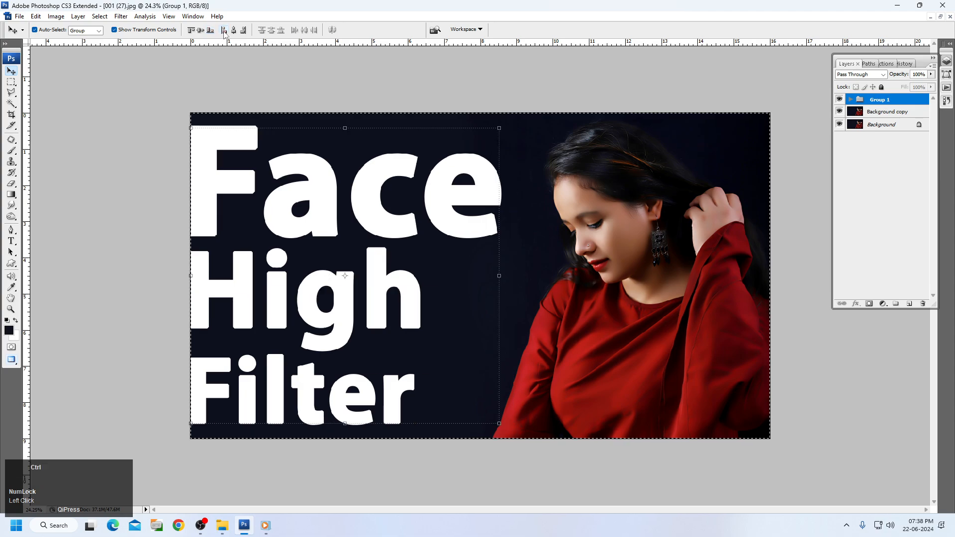
pyautogui.hotkey('ctrl', 'd')
pyautogui.moveTo(222, 163); pyautogui.dragTo(226, 177)
pyautogui.scroll(-2, 226, 177)
pyautogui.click(505, 142)
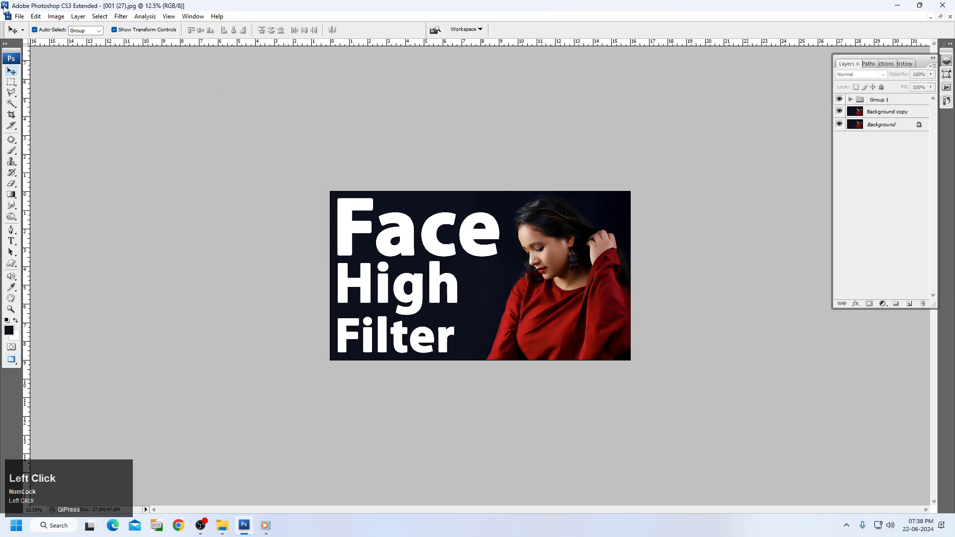
# Step: Fit the image on screen and compare the original Background layer alone with the finished retouched composition
pyautogui.click(19, 17)
pyautogui.click(235, 61)
pyautogui.rightClick(602, 251)
pyautogui.click(615, 255)
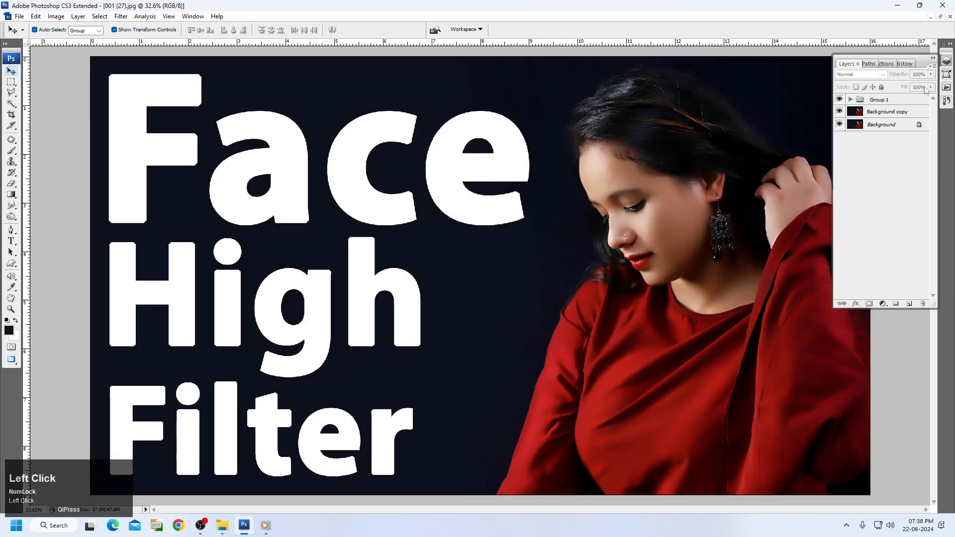
pyautogui.keyDown('alt'); pyautogui.click(840, 125); pyautogui.keyUp('alt')
pyautogui.keyDown('alt'); pyautogui.click(840, 125); pyautogui.keyUp('alt')
pyautogui.keyDown('alt'); pyautogui.click(840, 125); pyautogui.keyUp('alt')
pyautogui.keyDown('alt'); pyautogui.click(839, 124); pyautogui.keyUp('alt')
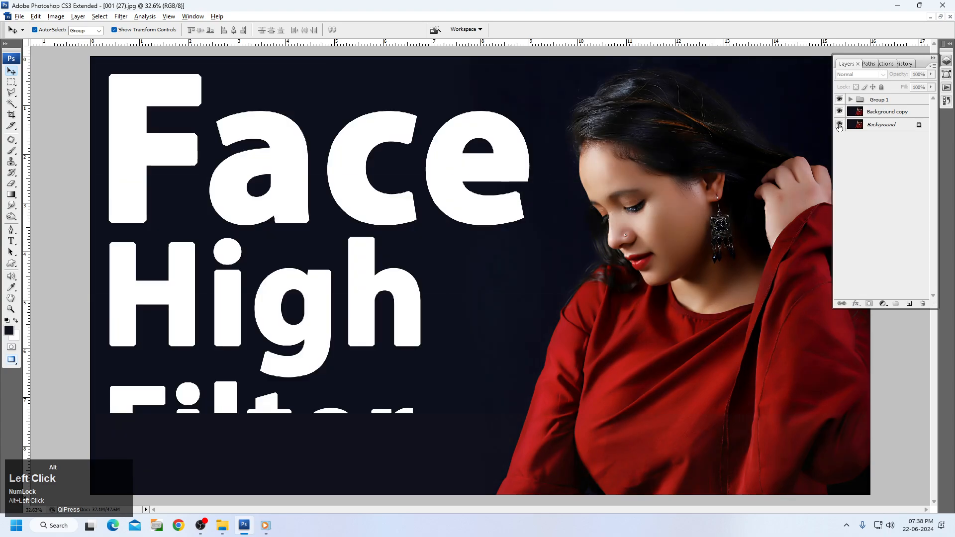
pyautogui.rightClick(502, 219)
pyautogui.click(513, 222)
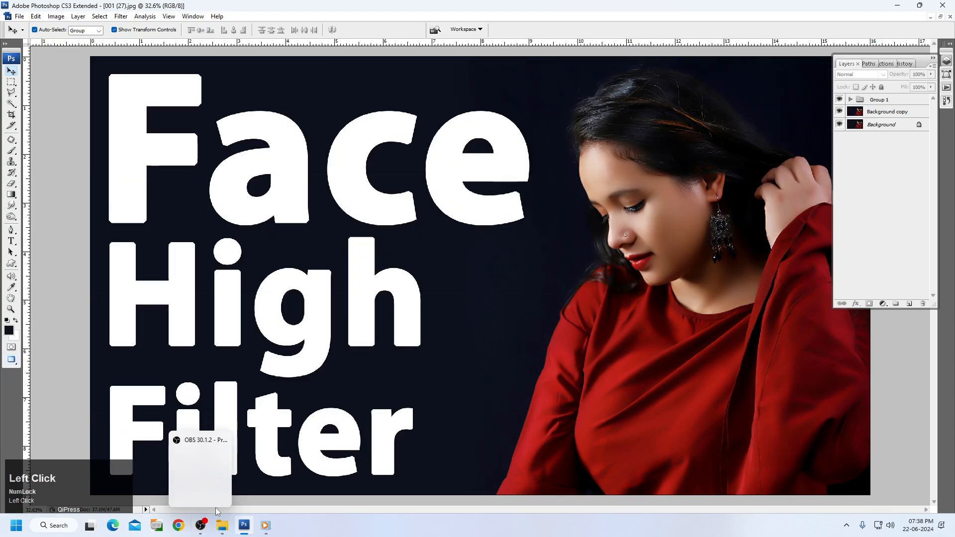
pyautogui.click(200, 526)
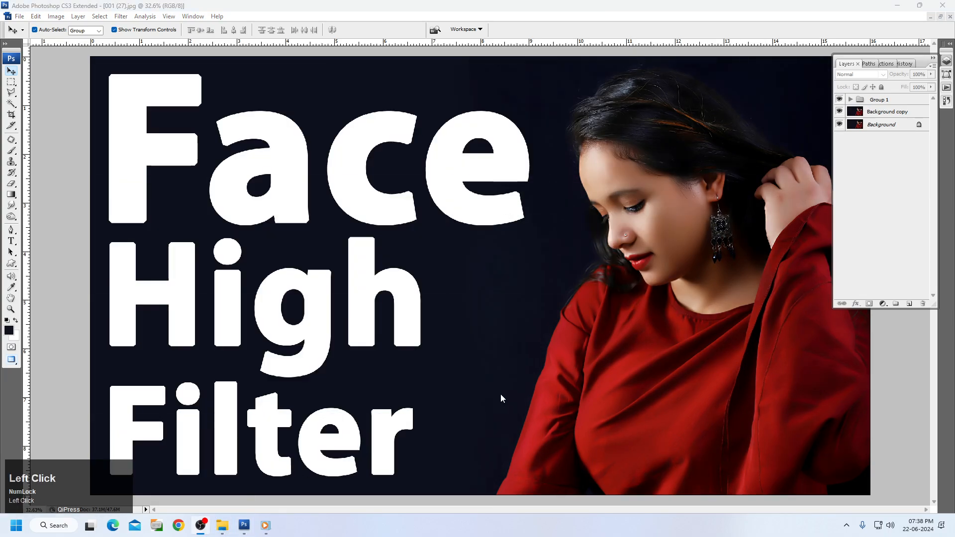